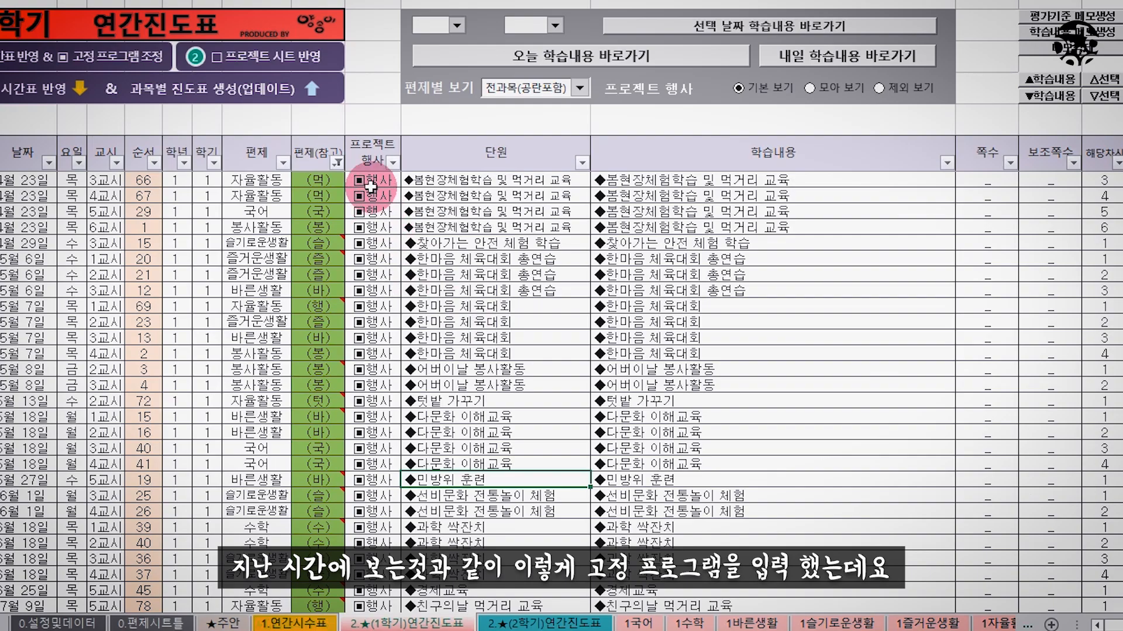
drag(287, 296, 289, 318)
drag(386, 301, 447, 459)
click(454, 451)
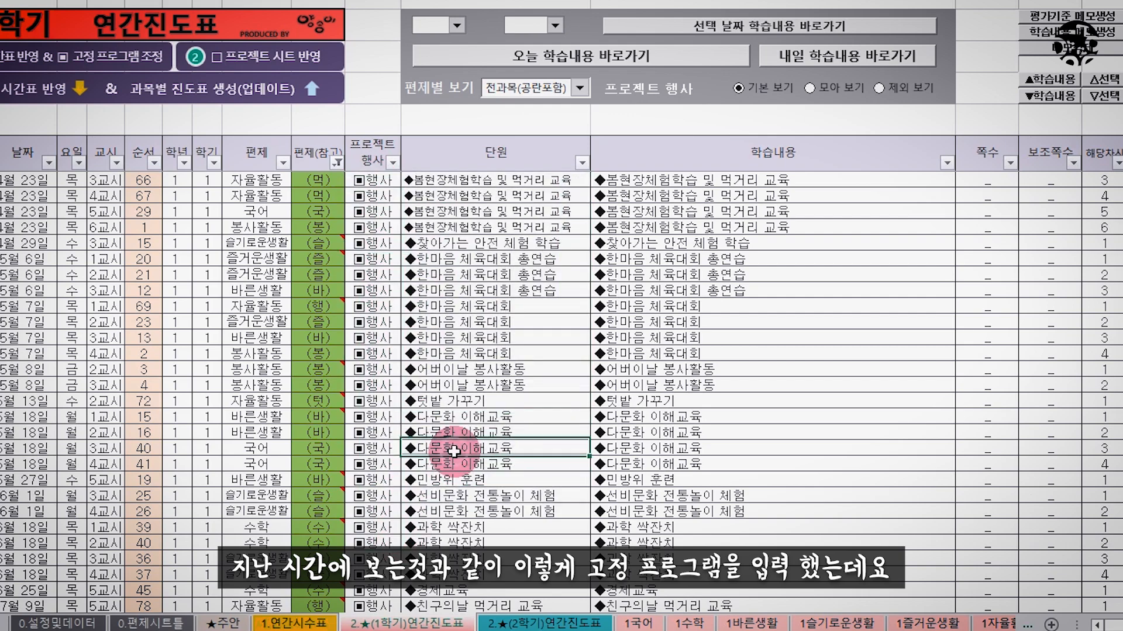
Look through the first-semester subject sheets from 1국어 to 1즐거운생활 to check for existing progress tables
click(638, 623)
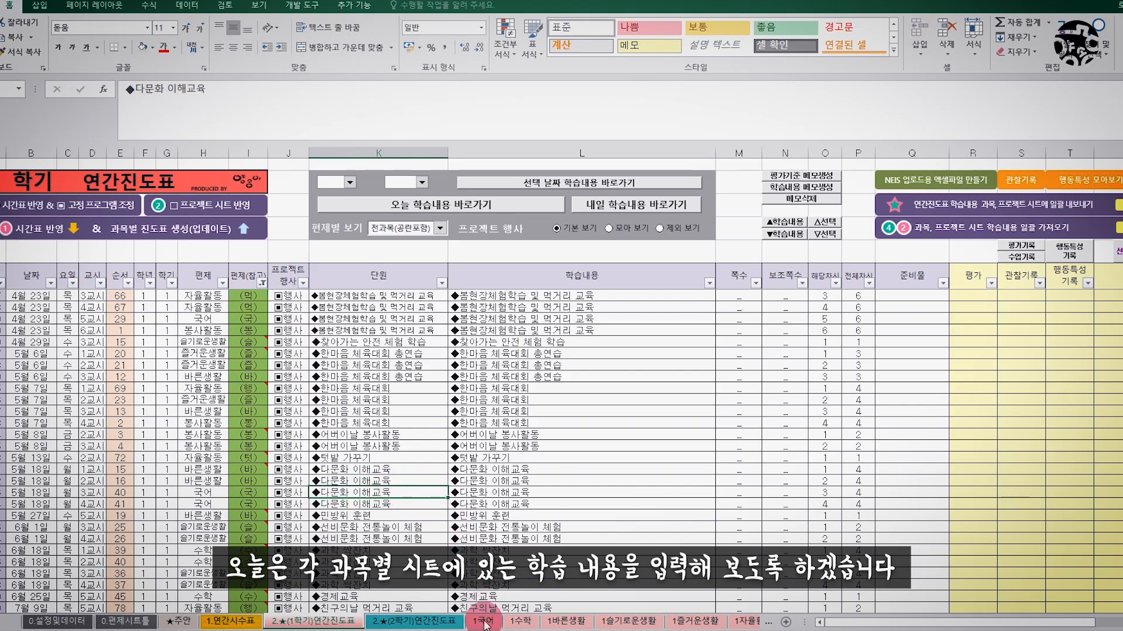
click(520, 622)
click(582, 622)
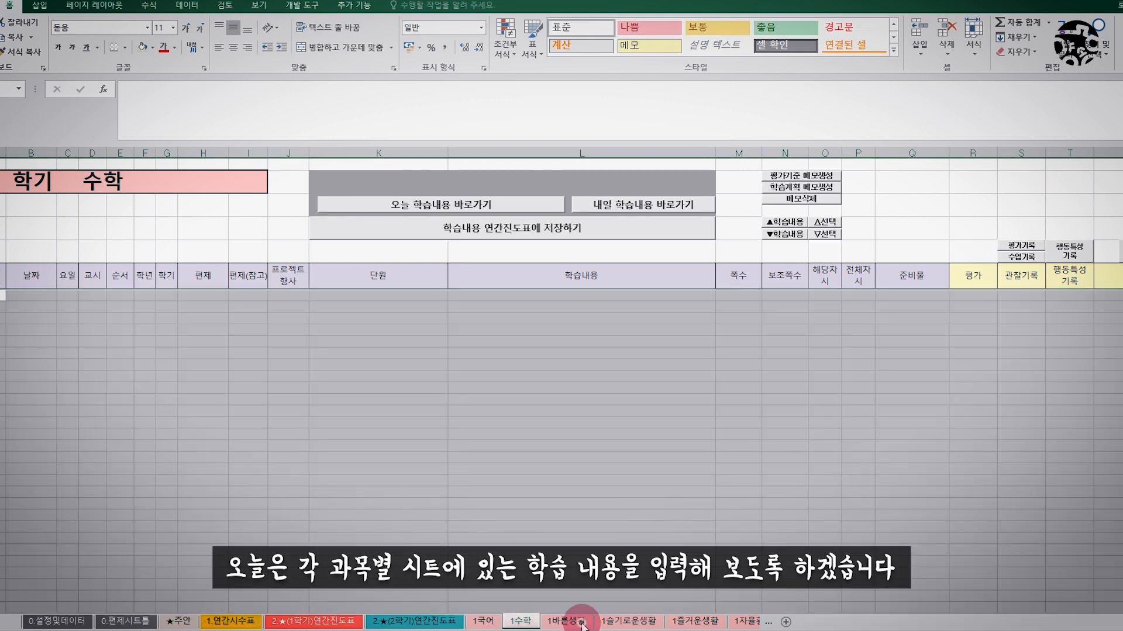
click(629, 623)
key(ctrl+Page_Down)
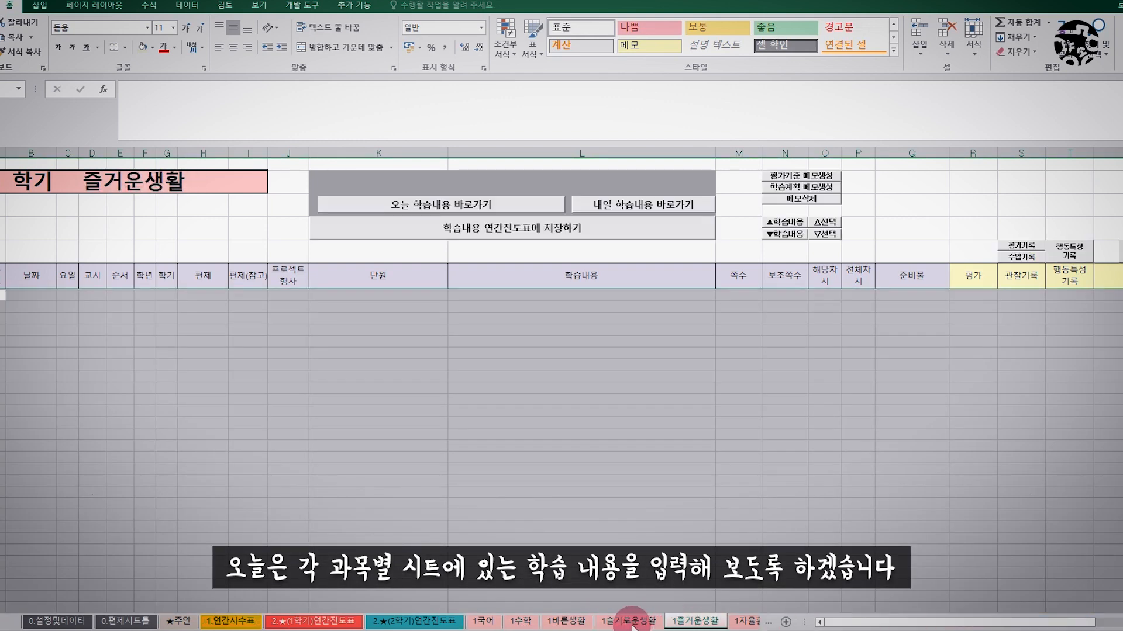
click(565, 622)
key(ctrl+Page_Down)
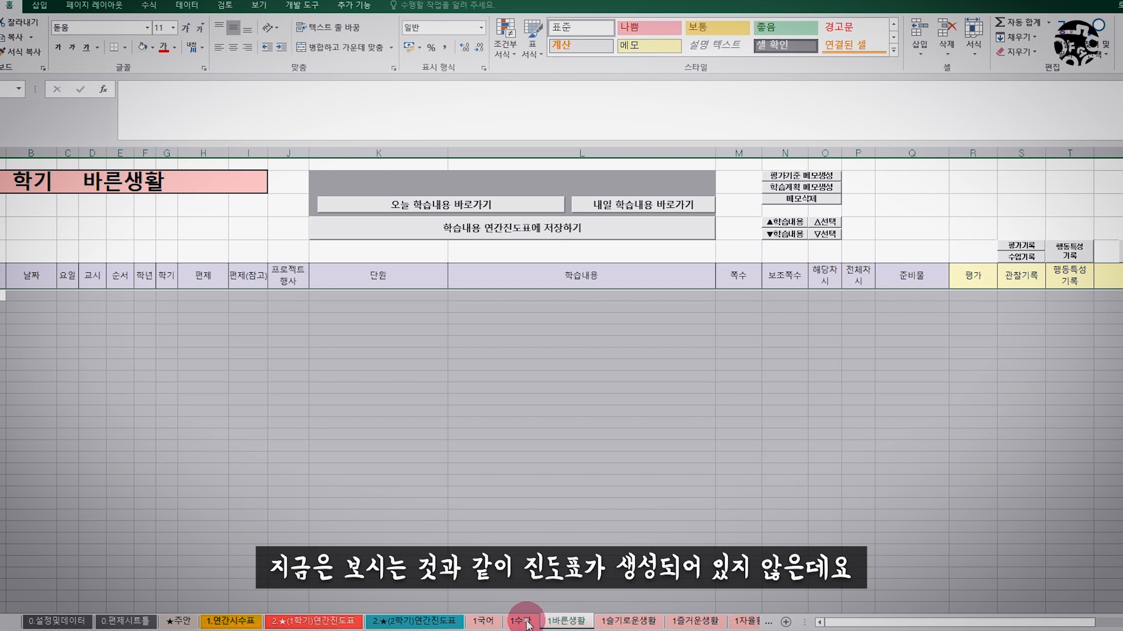
click(520, 622)
click(486, 623)
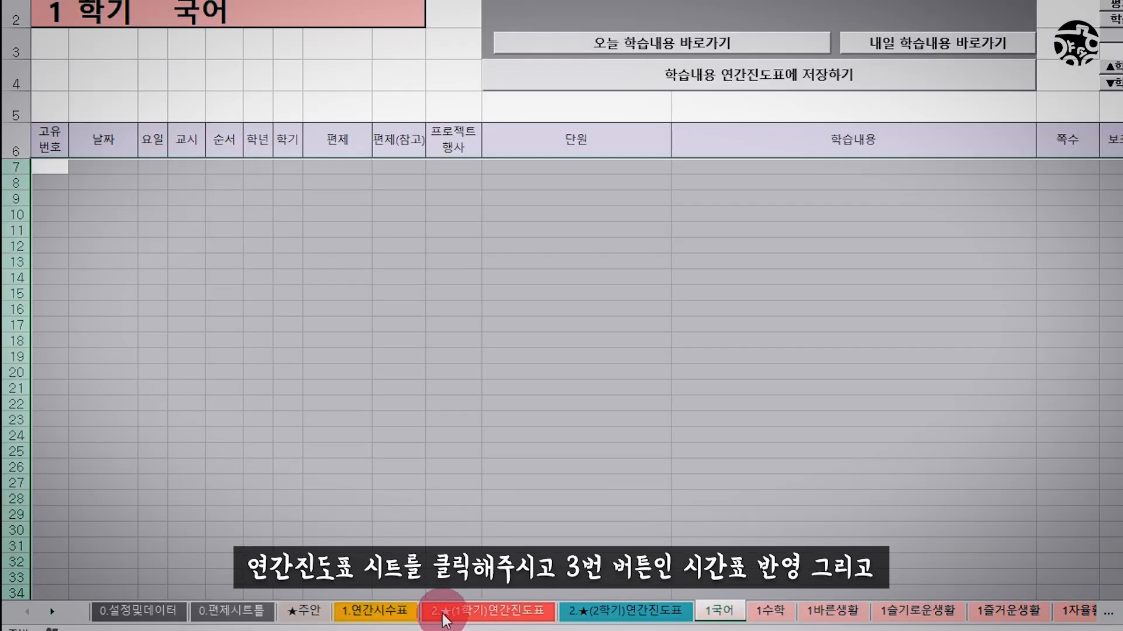
Apply the timetable and generate the progress tables for each subject from the first-semester 연간진도표 sheet
click(444, 617)
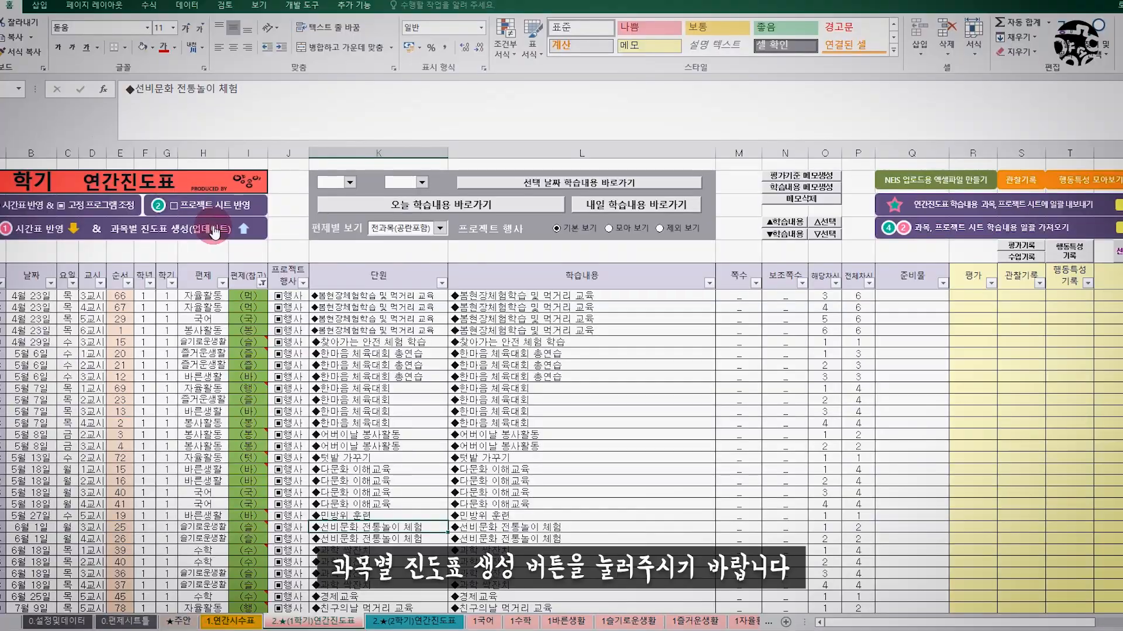
click(407, 212)
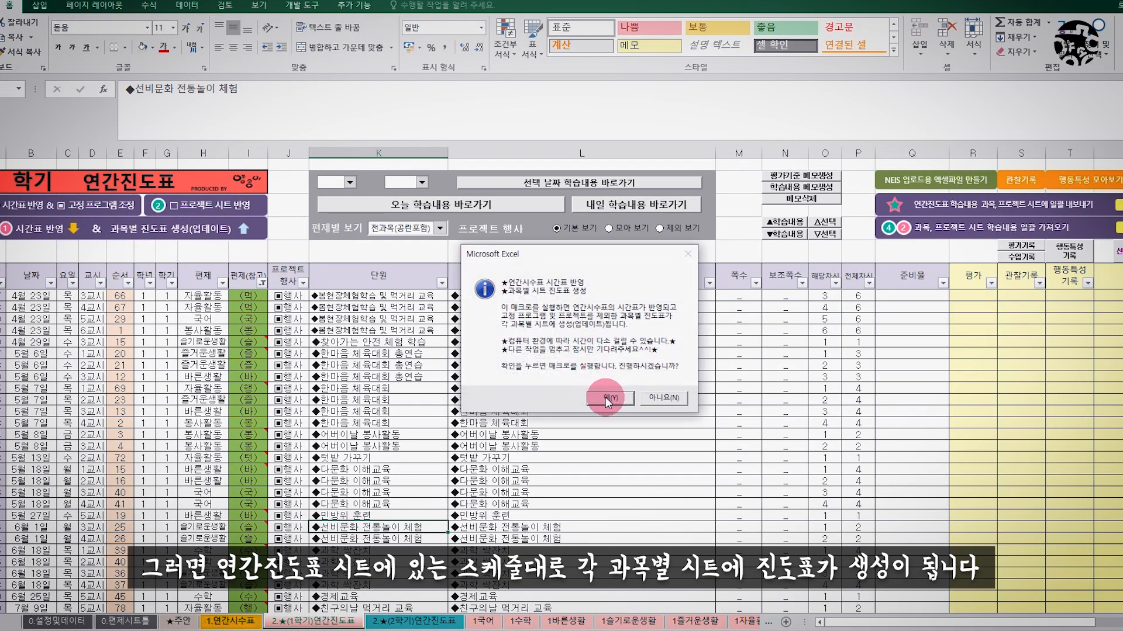
click(608, 398)
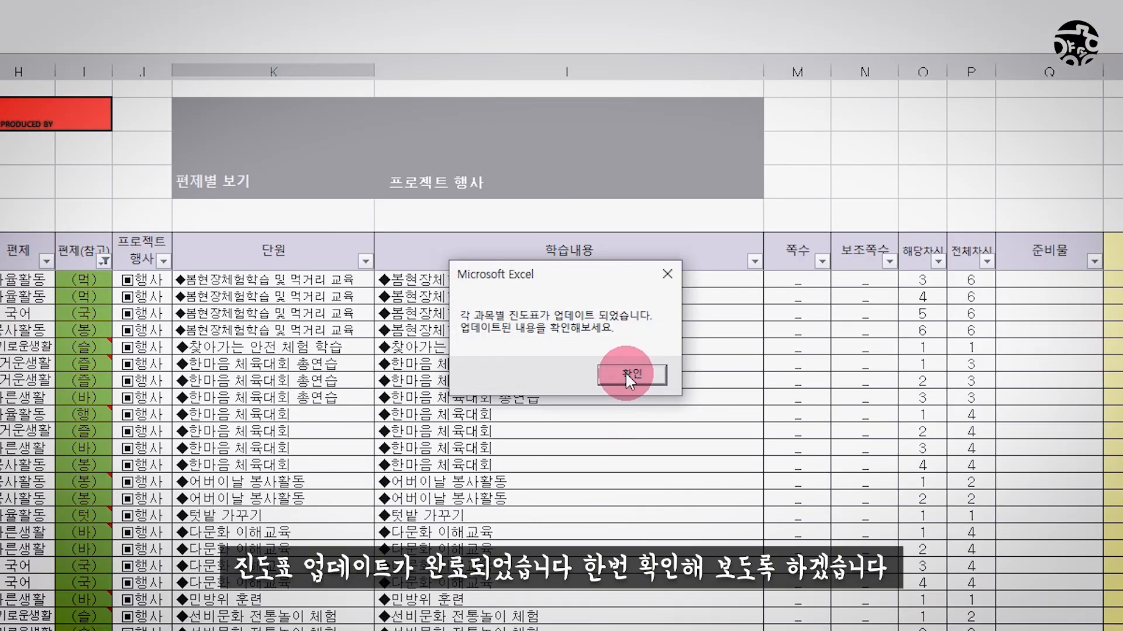
click(626, 372)
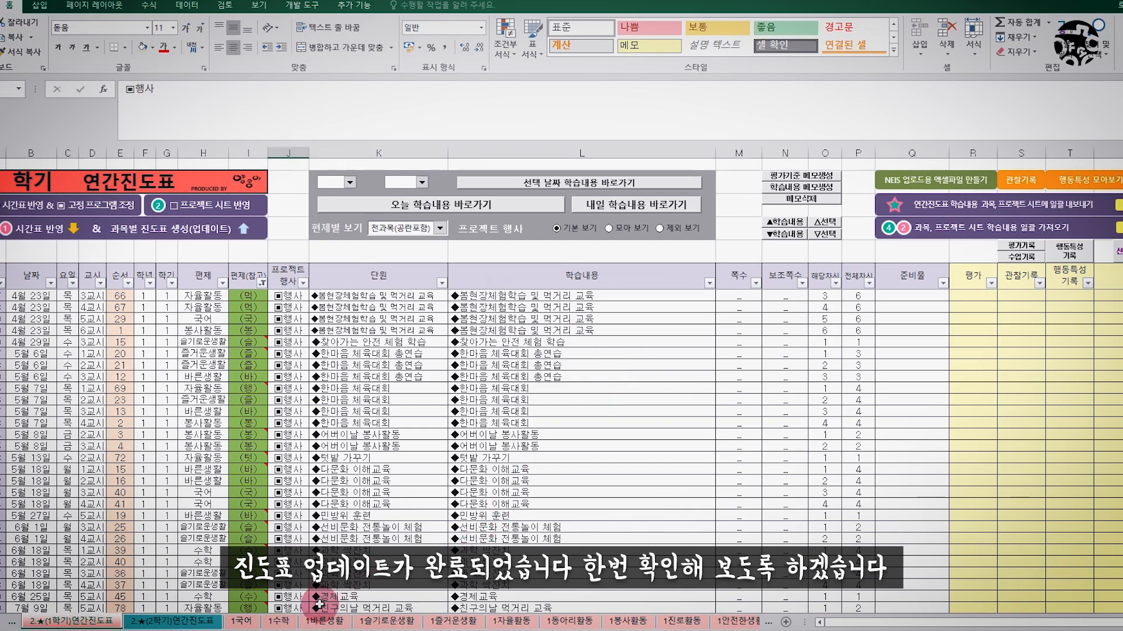
Examine the generated progress tables in the subject sheets, starting with 1국어 and 1수학
click(241, 621)
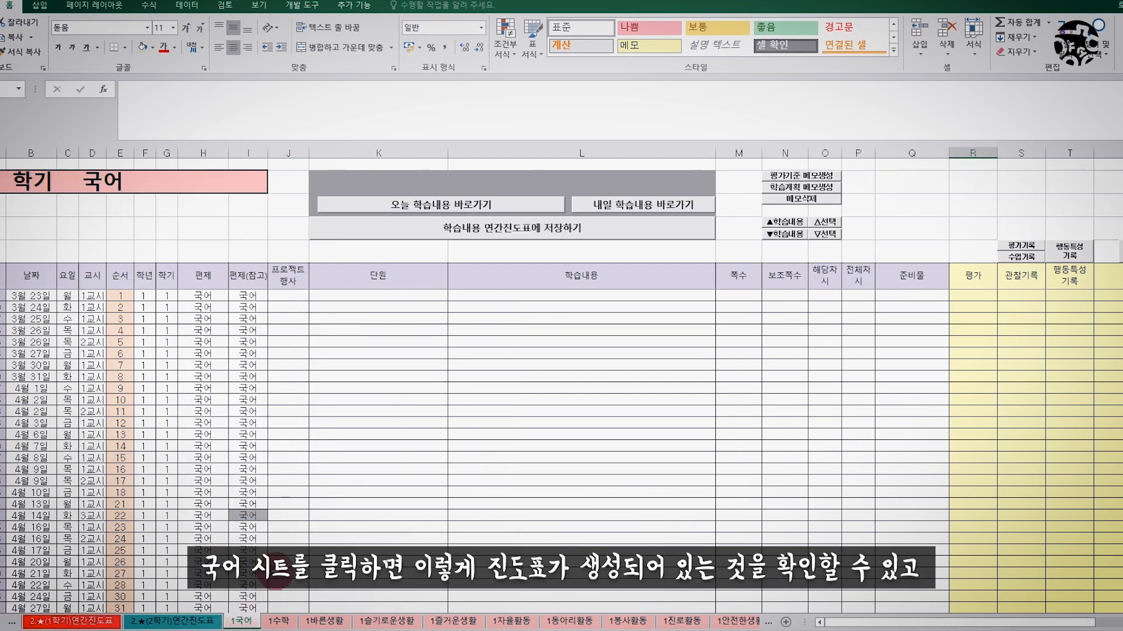
scroll(275, 578, down, 18)
scroll(275, 579, down, 6)
click(279, 621)
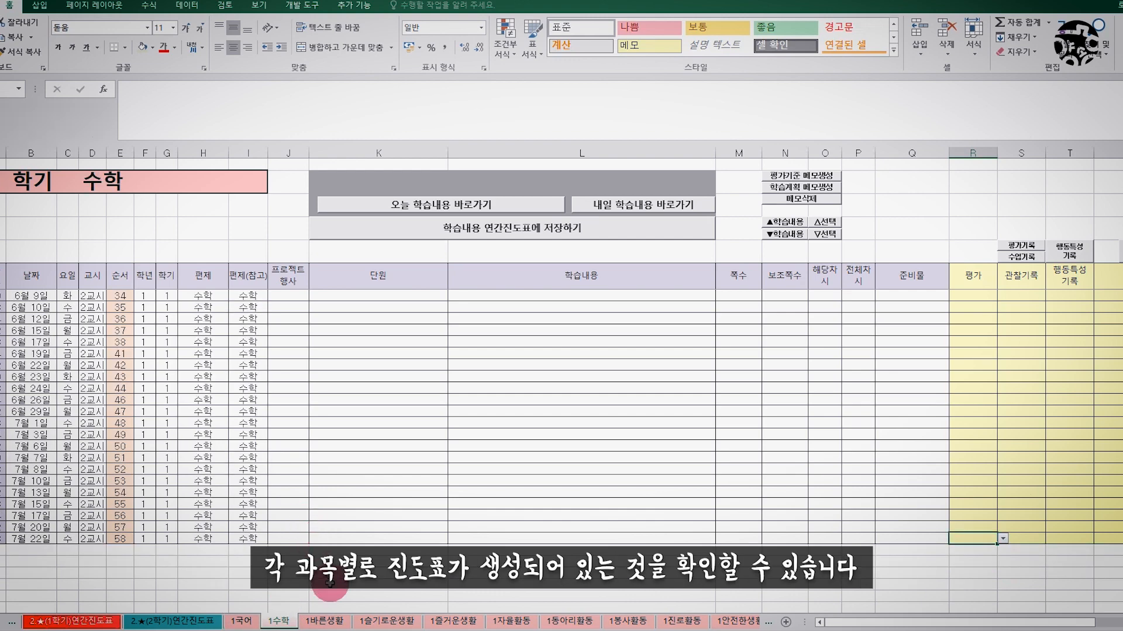
click(325, 621)
click(386, 621)
click(455, 624)
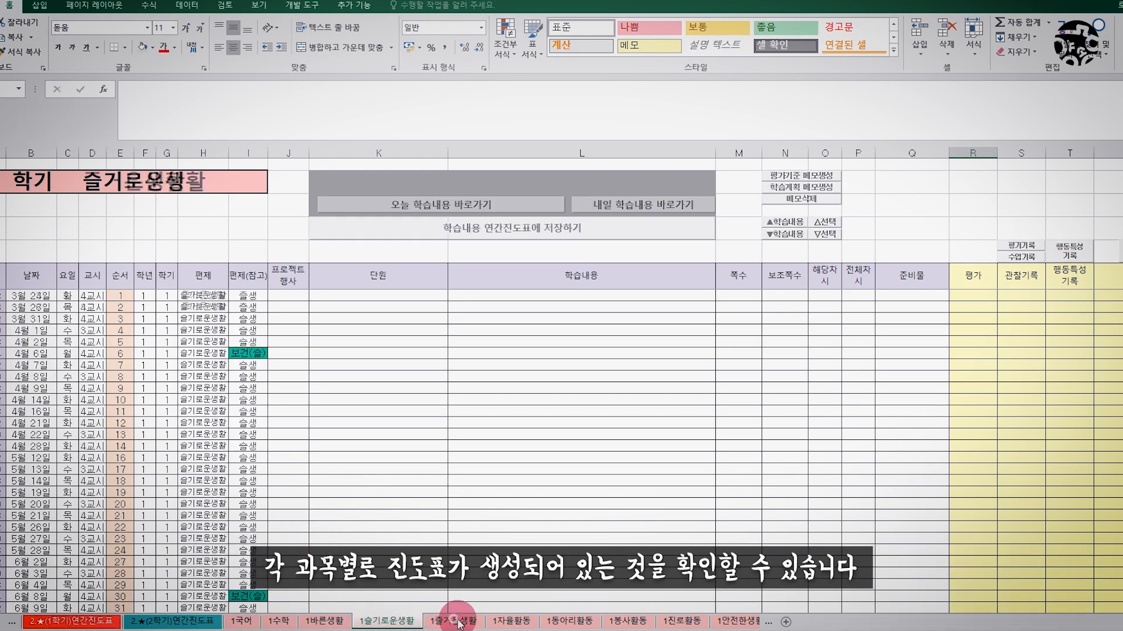
click(510, 621)
click(552, 623)
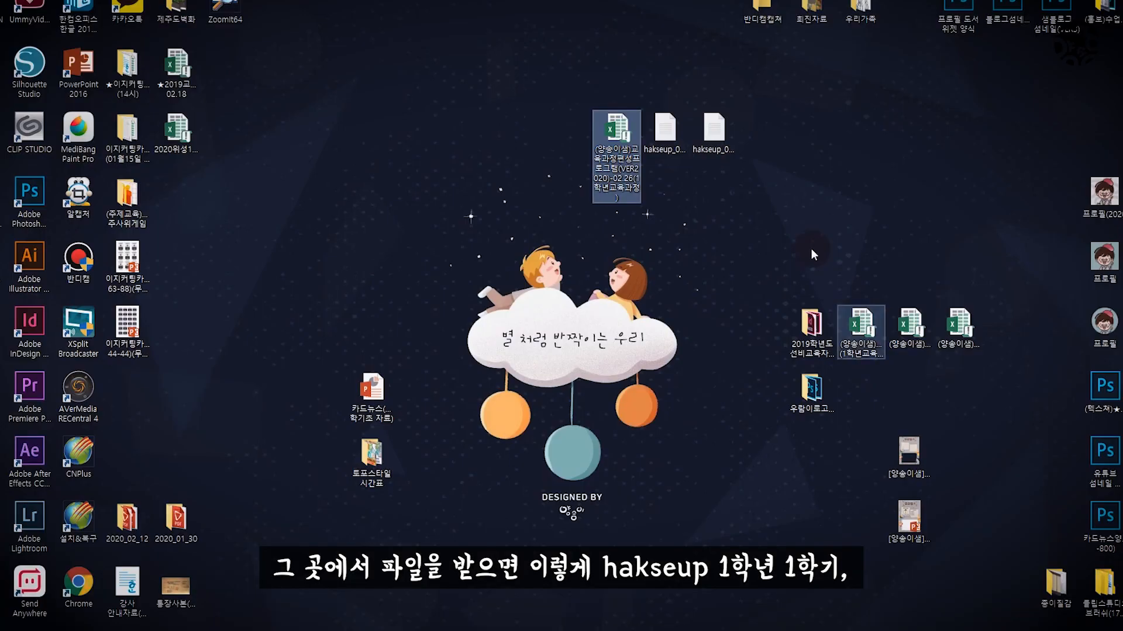
Open the desktop file hakseup_015_1_1 with Excel 2016
click(676, 128)
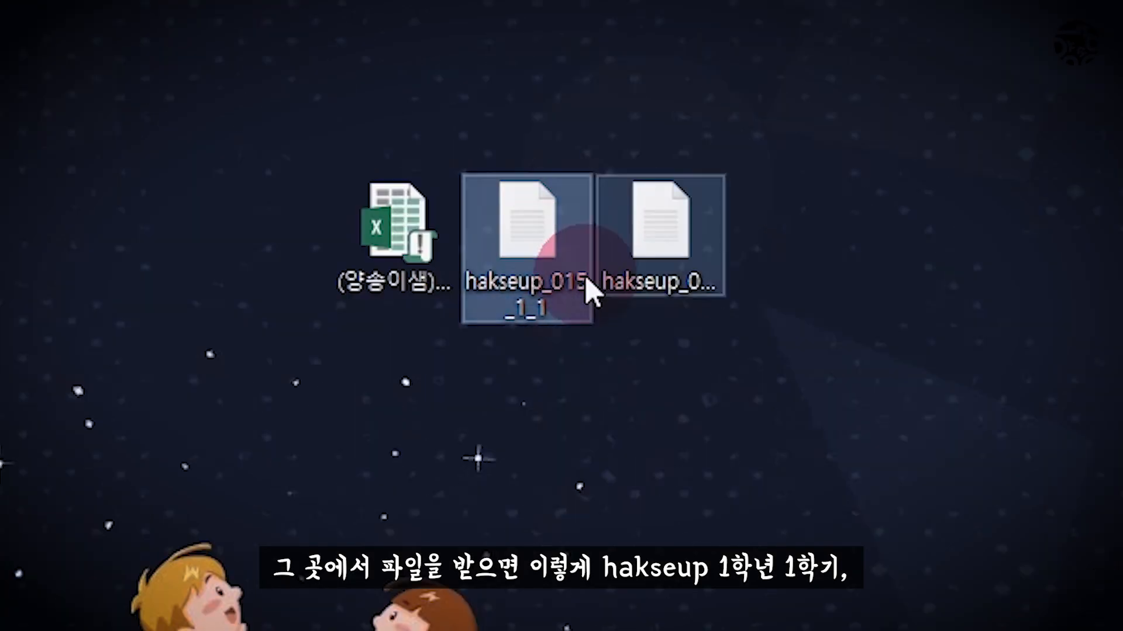
click(664, 252)
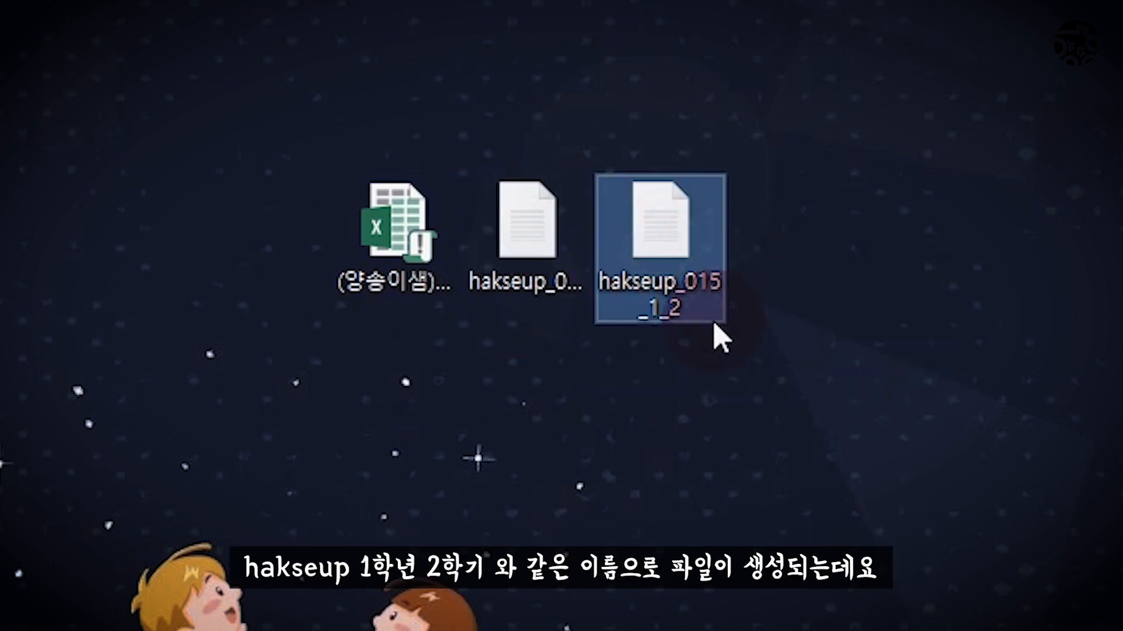
click(544, 233)
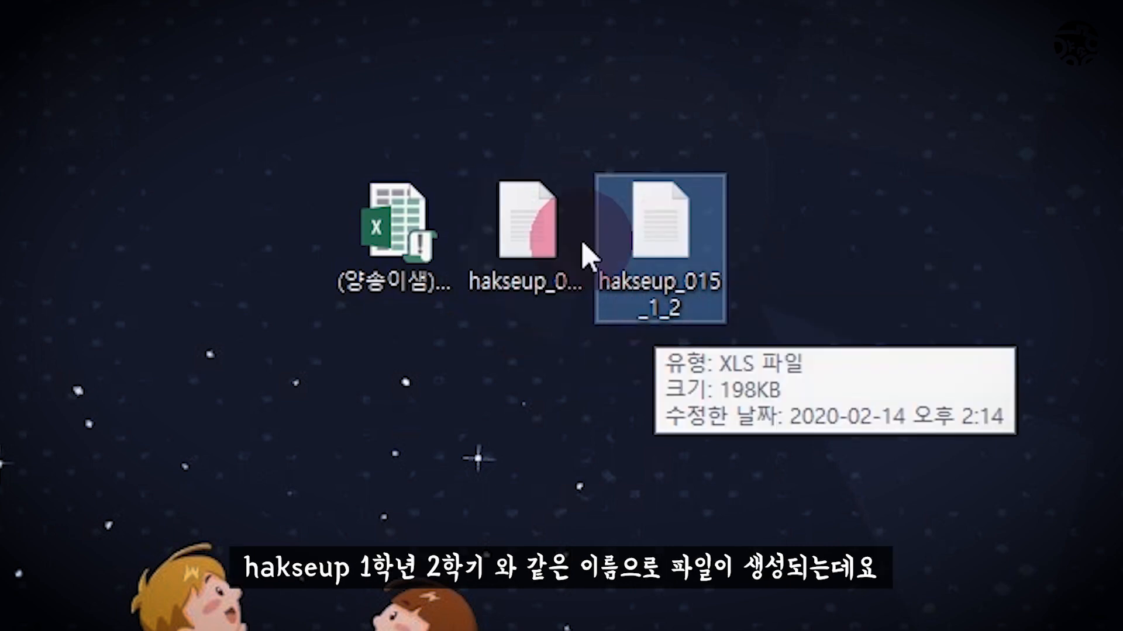
click(617, 246)
click(534, 251)
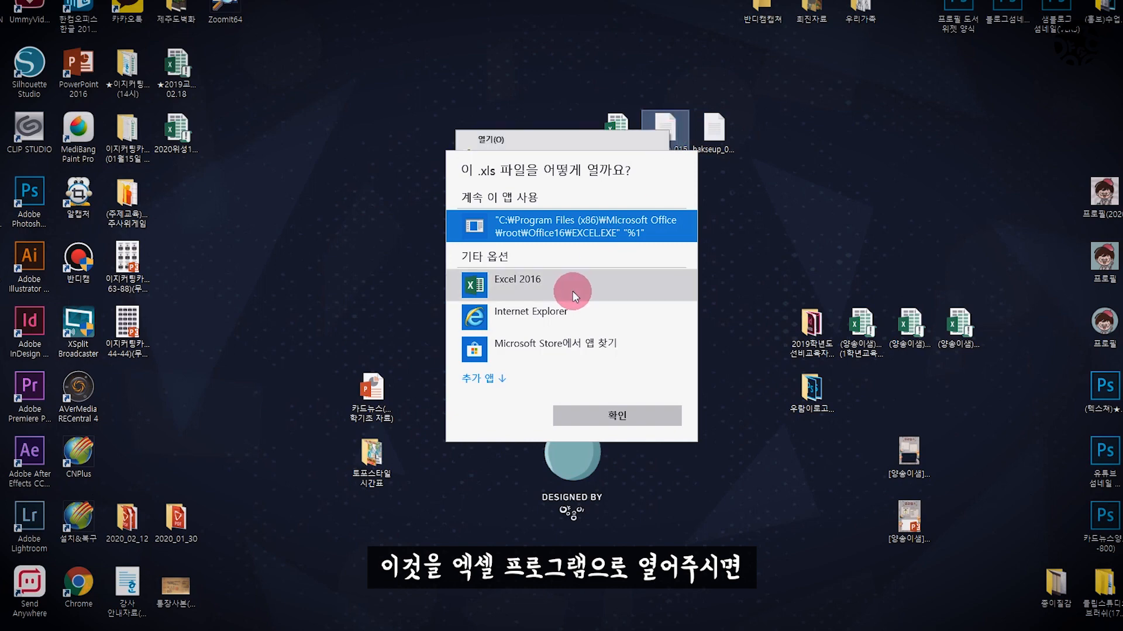
click(564, 292)
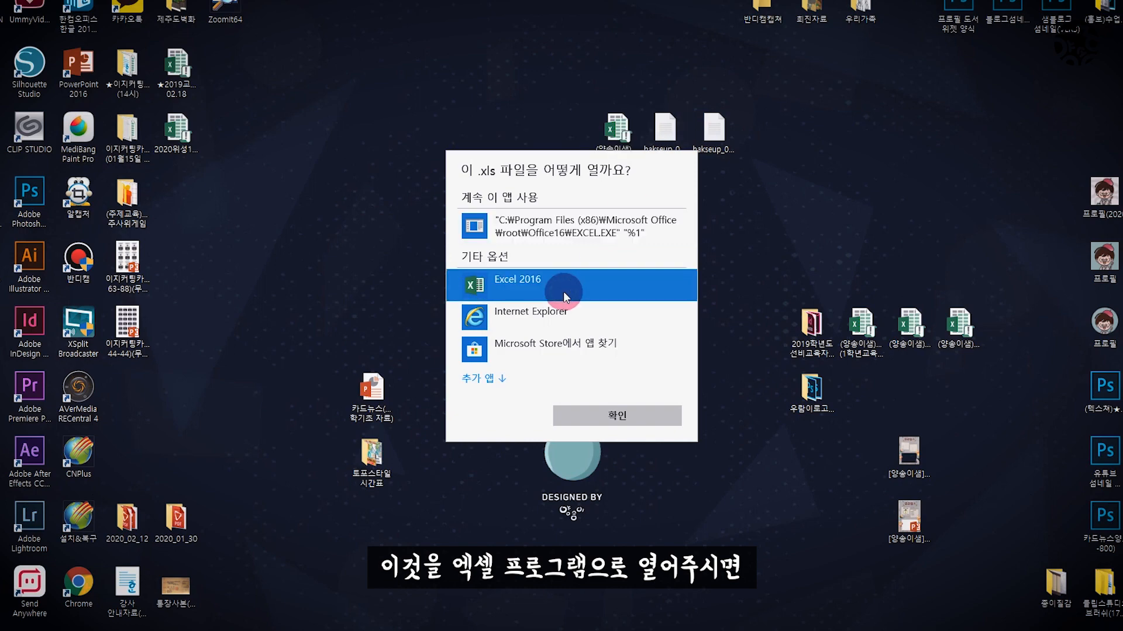
click(599, 413)
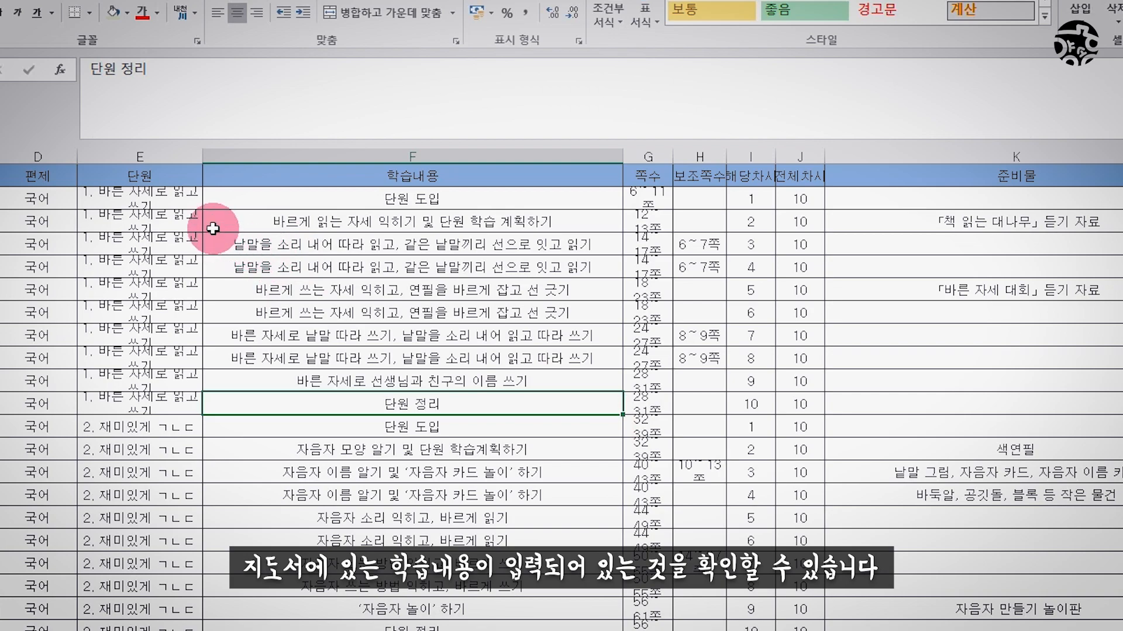
Copy all 국어 lesson rows from the 단원 column through the 준비물 column, E2 to K93
scroll(326, 296, down, 20)
scroll(332, 301, down, 8)
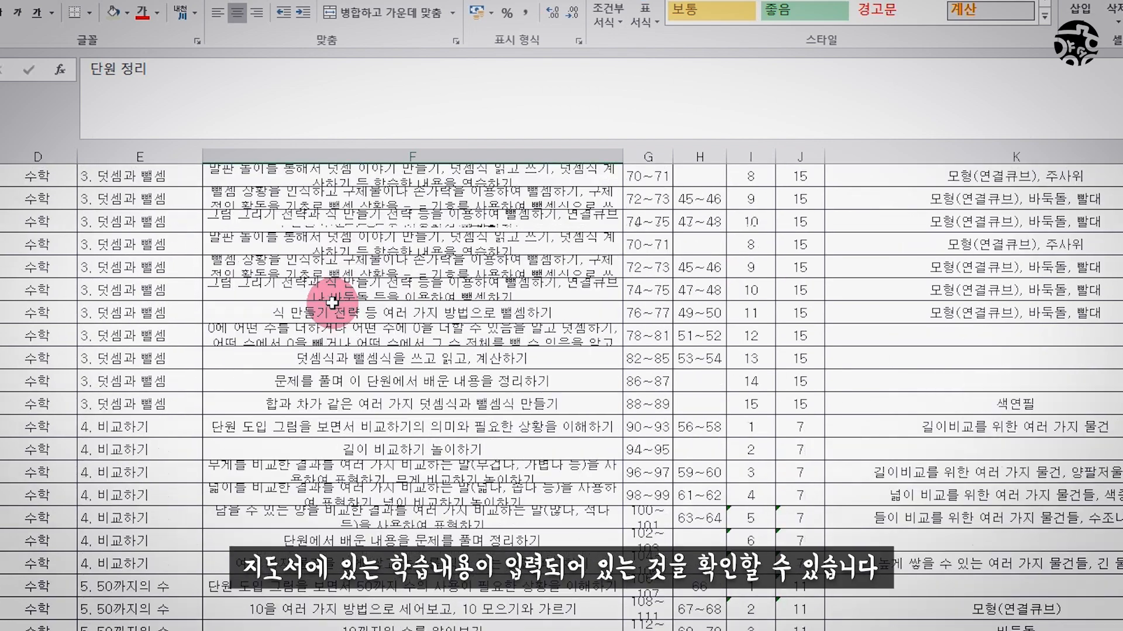
scroll(327, 309, up, 20)
scroll(325, 319, up, 20)
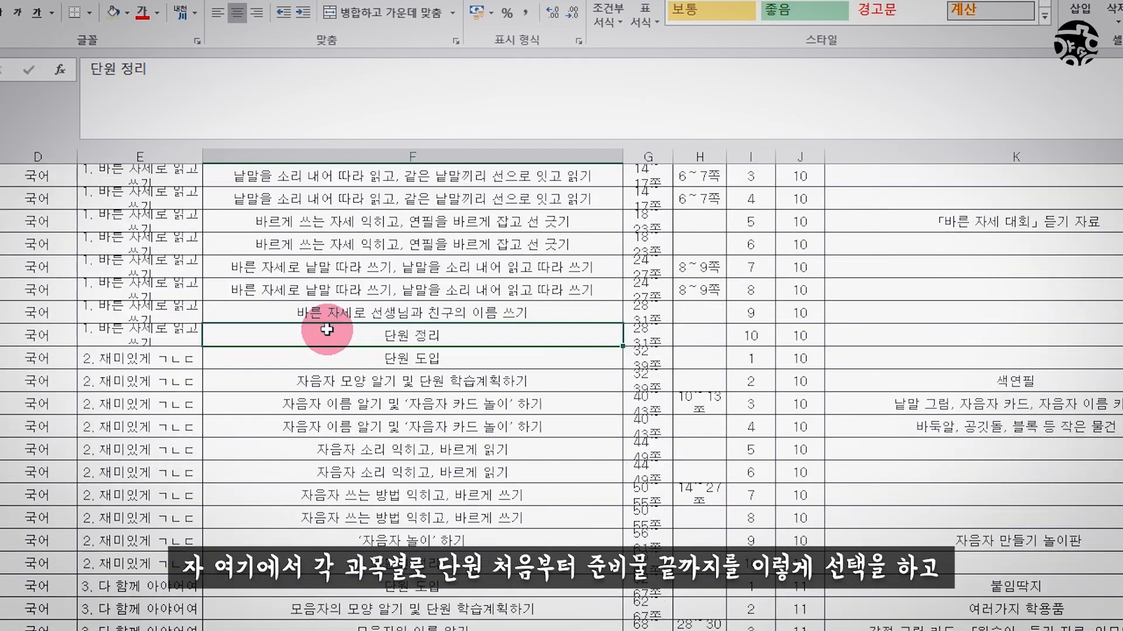
click(166, 196)
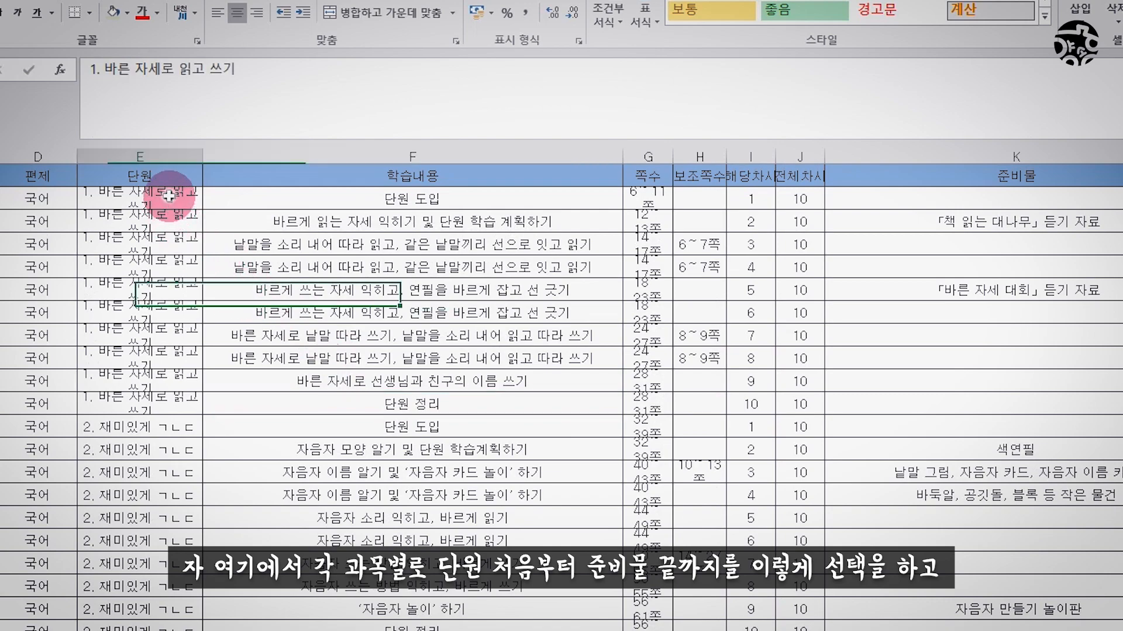
scroll(702, 368, down, 9)
scroll(701, 372, down, 20)
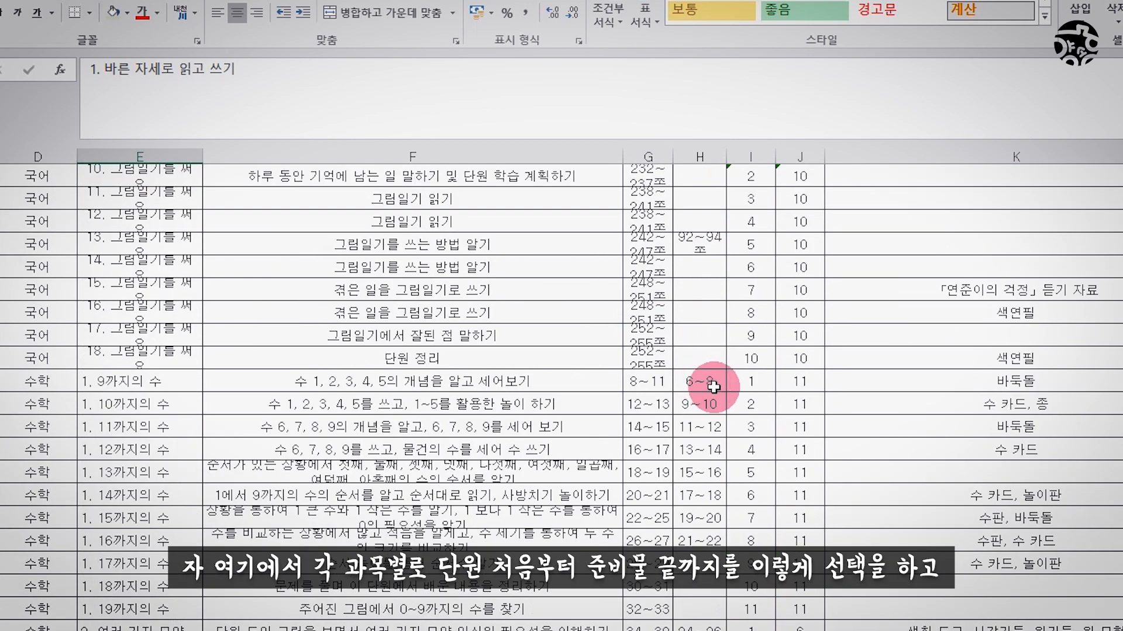
scroll(713, 386, up, 1)
shift+click(894, 404)
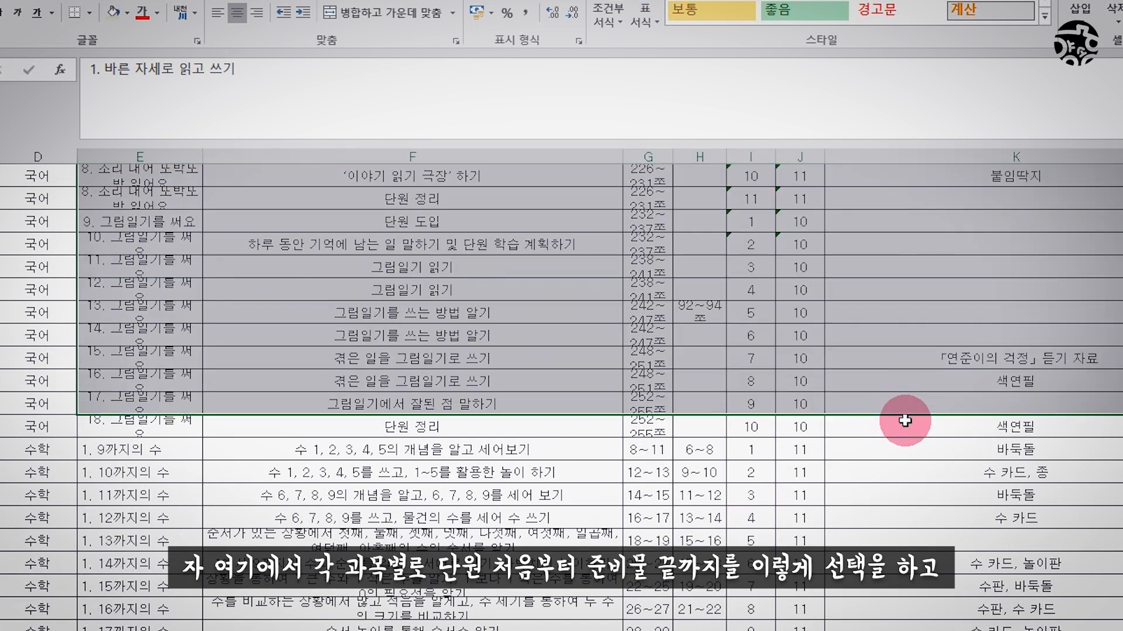
shift+click(906, 424)
key(ctrl+c)
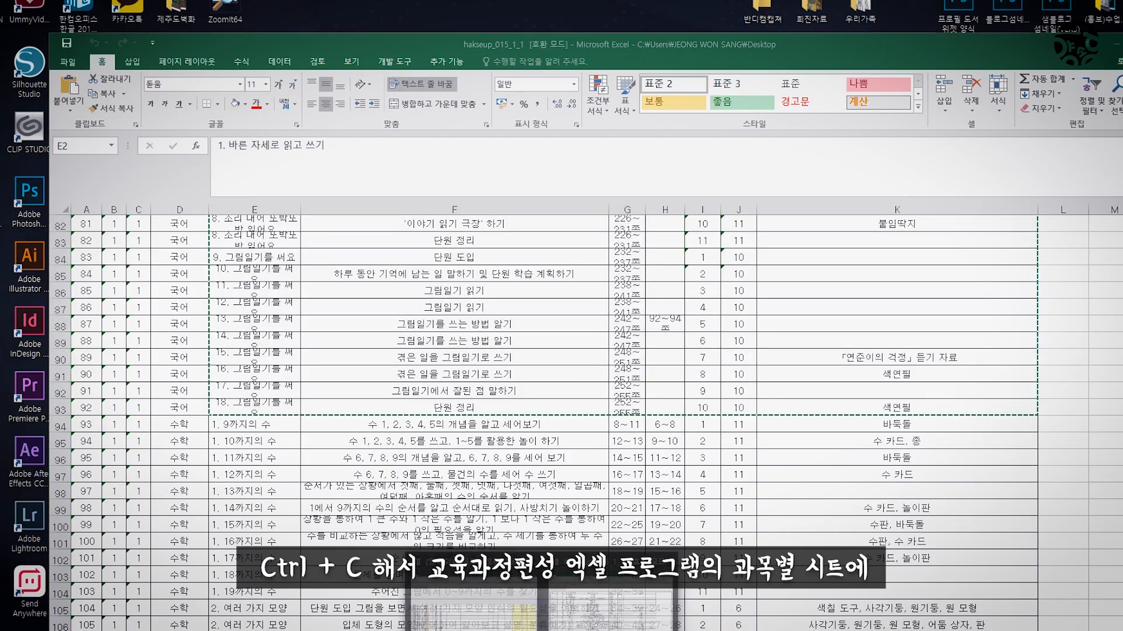
Paste the copied lesson content into the 1국어 sheet of the curriculum workbook, starting at the first 단원 cell
click(501, 610)
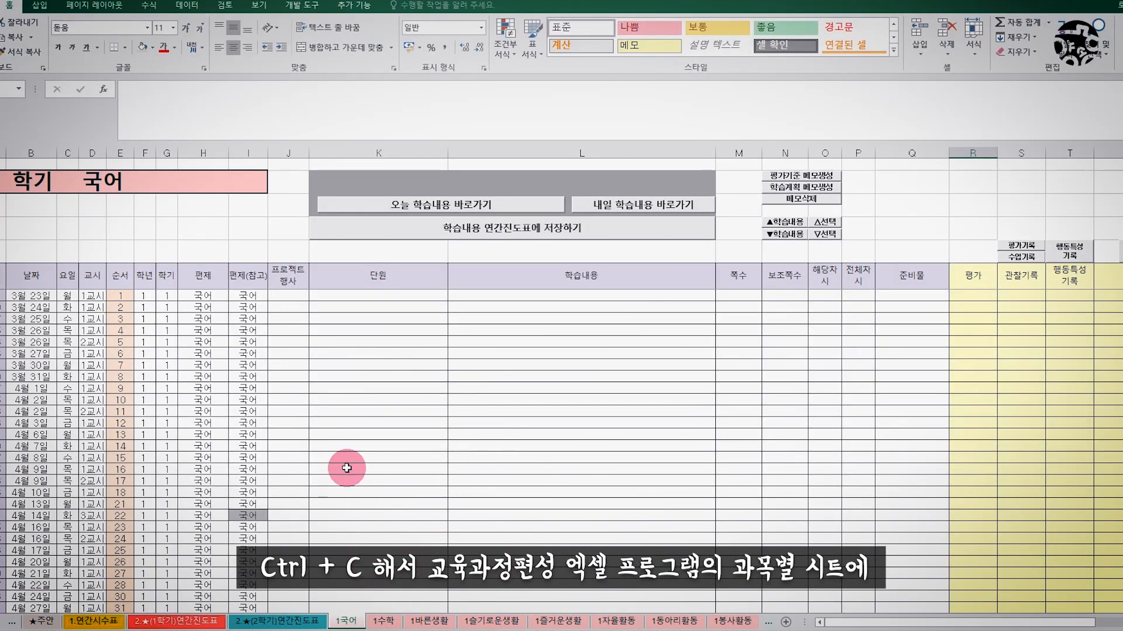
click(363, 365)
click(359, 297)
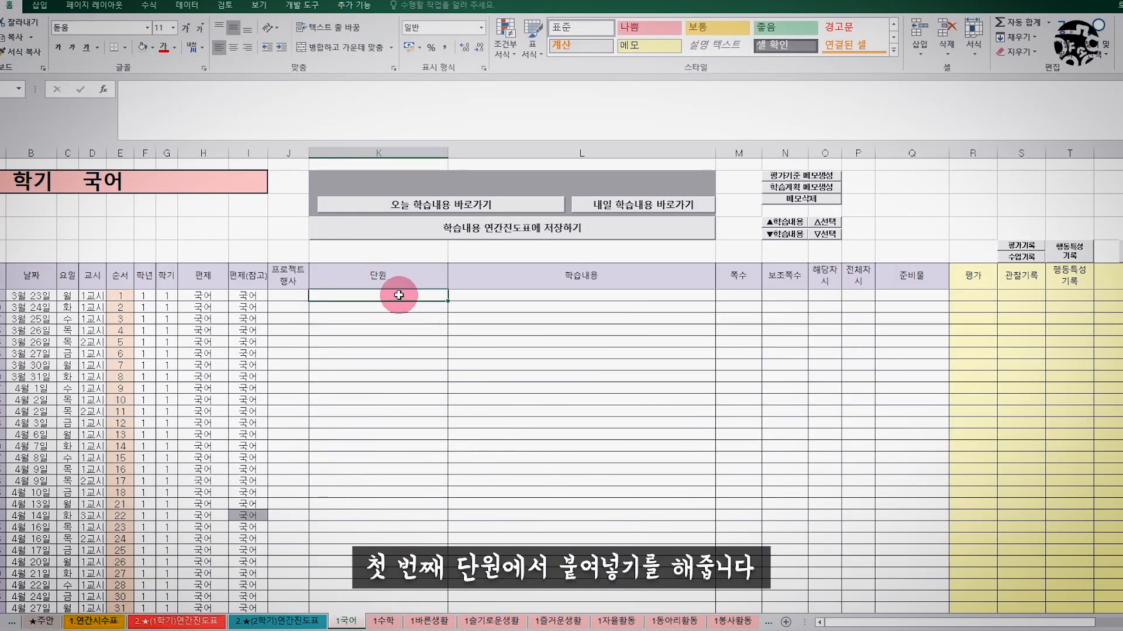
key(ctrl+v)
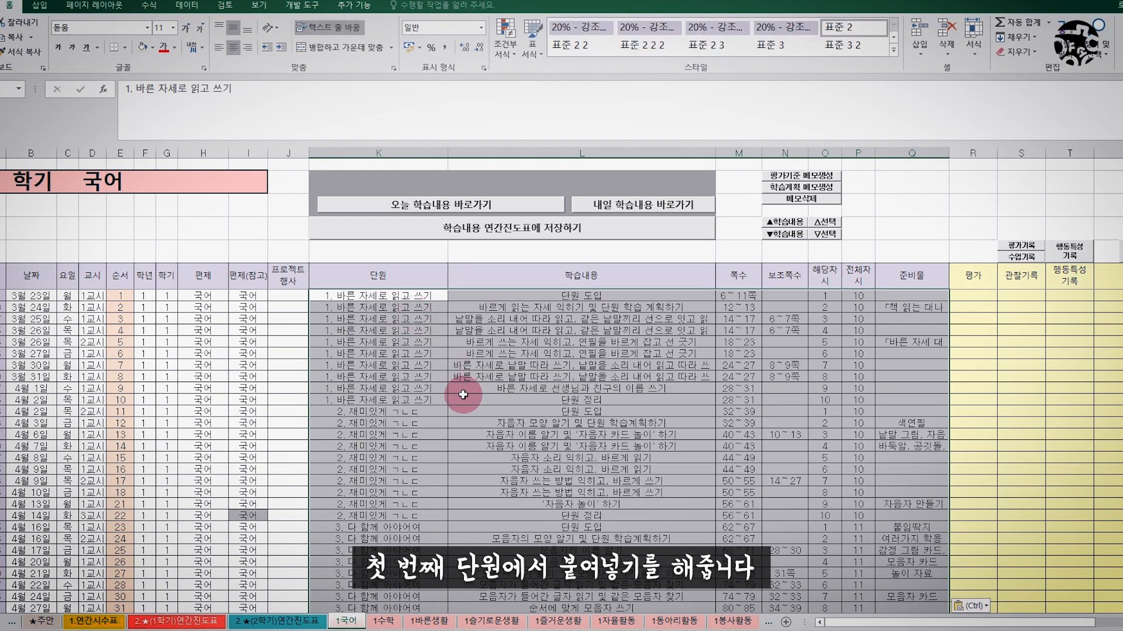
scroll(463, 395, down, 20)
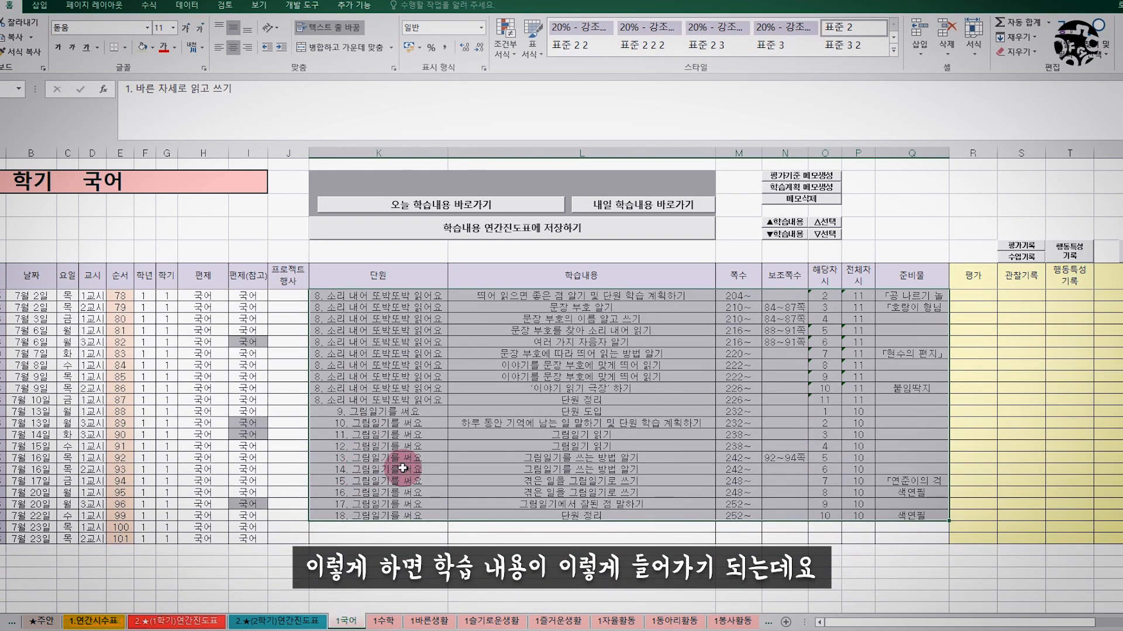
Enter 담임재량 in the first empty 단원 cell below the pasted 국어 lessons, in the row numbered 100
click(422, 529)
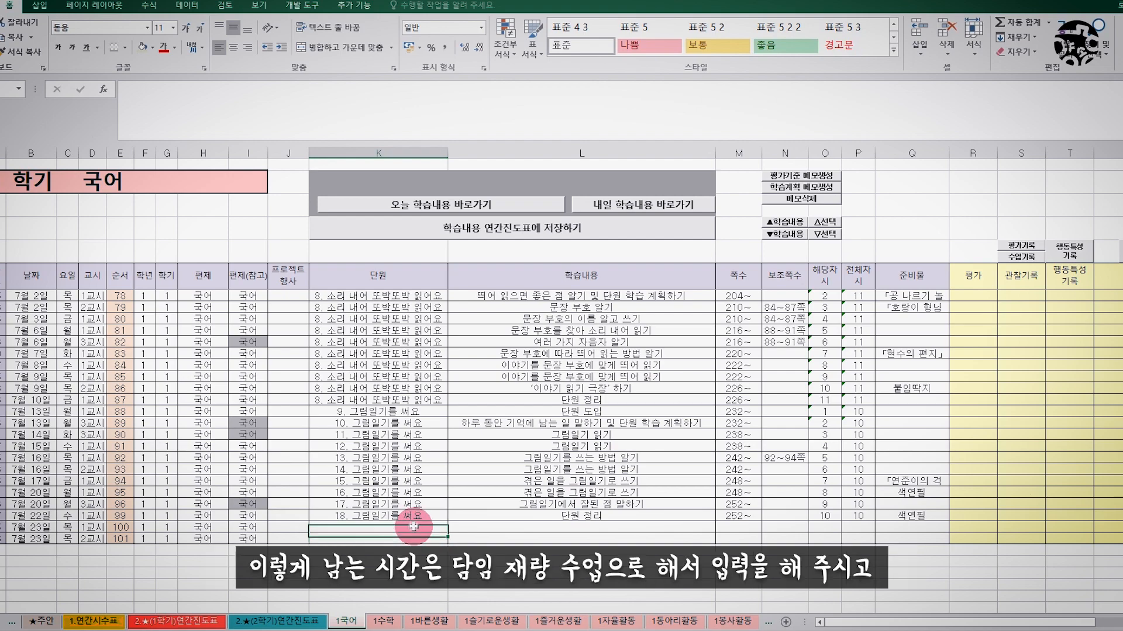
click(488, 527)
click(438, 527)
text(다)
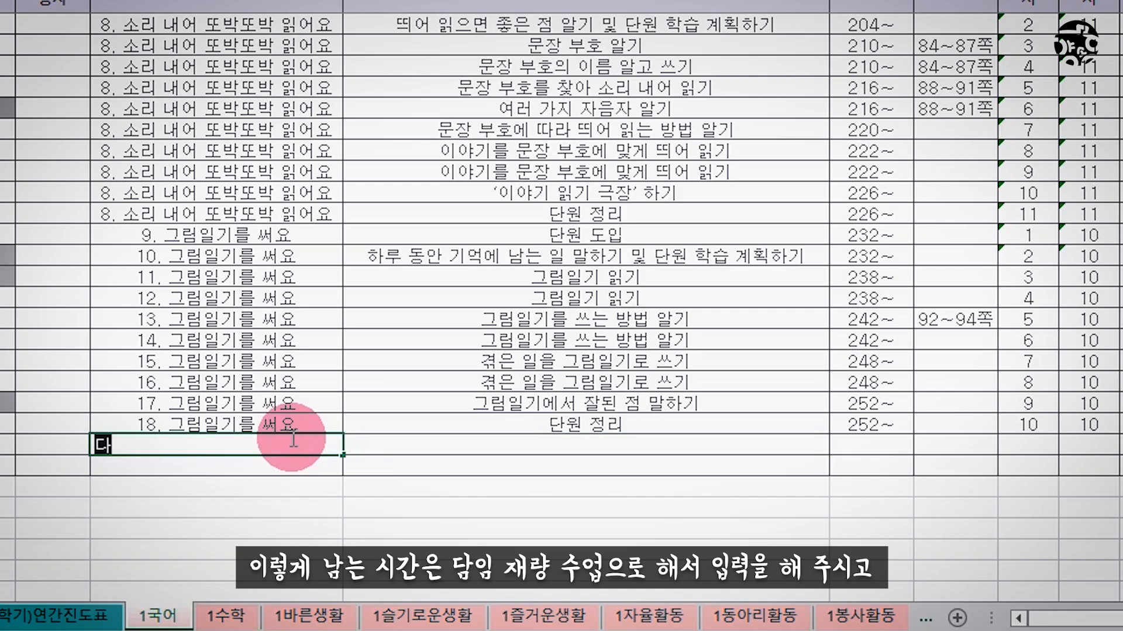
text(임재량)
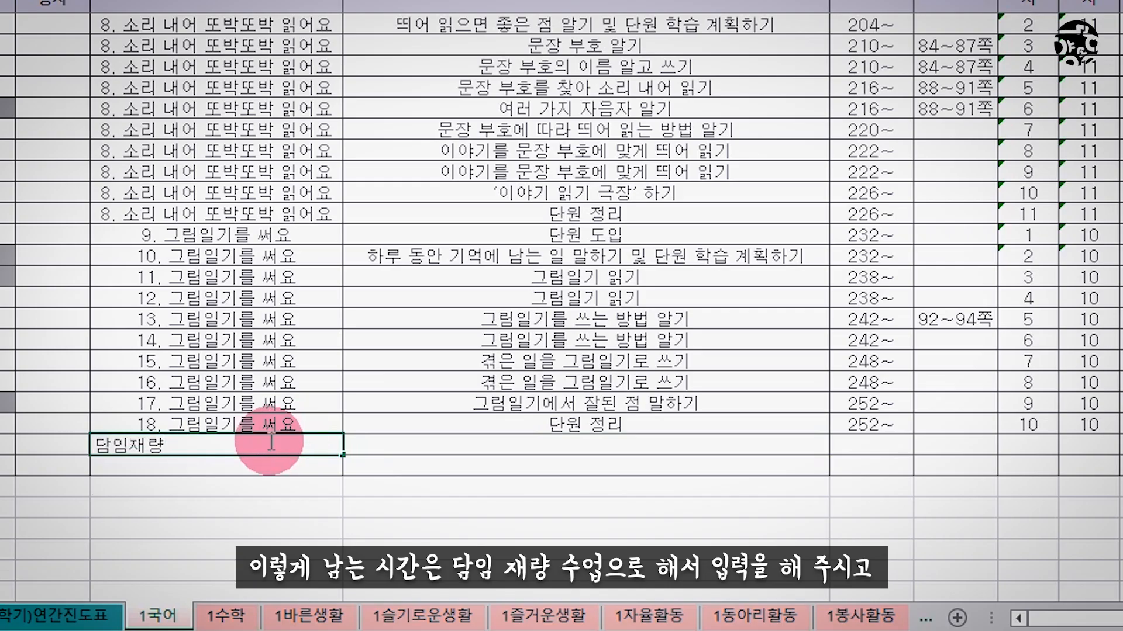
click(419, 468)
Copy 담임재량 into the adjacent 학습내용 cell and into both the 단원 and 학습내용 cells of row number 101
click(282, 447)
key(ctrl+c)
click(414, 445)
key(ctrl+v)
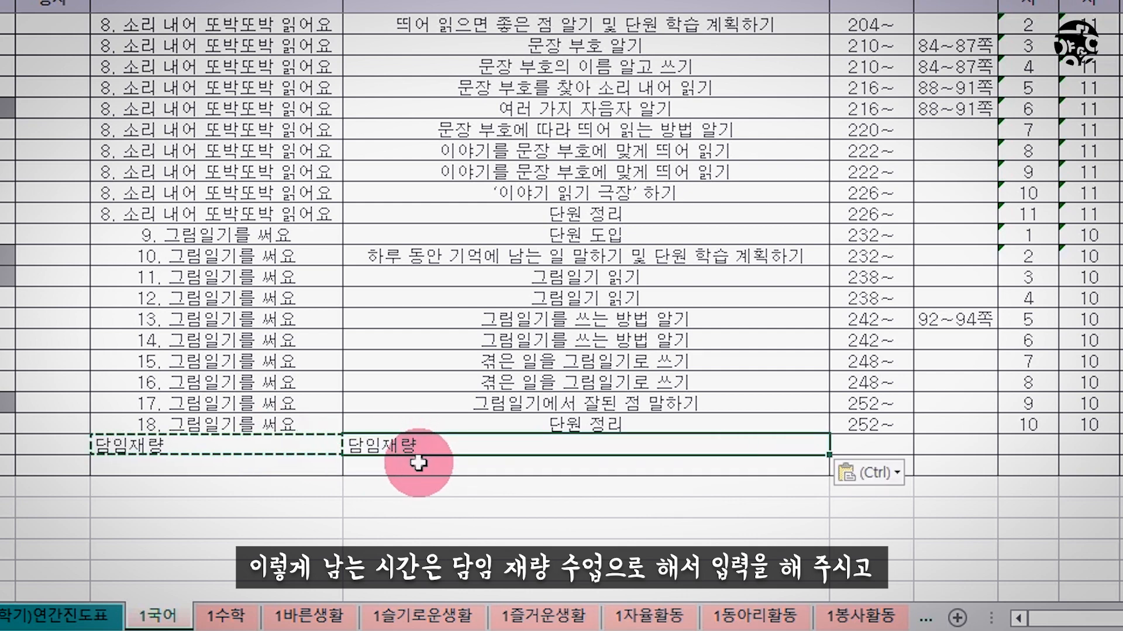
click(419, 467)
key(ctrl+v)
click(289, 466)
key(ctrl+v)
click(490, 446)
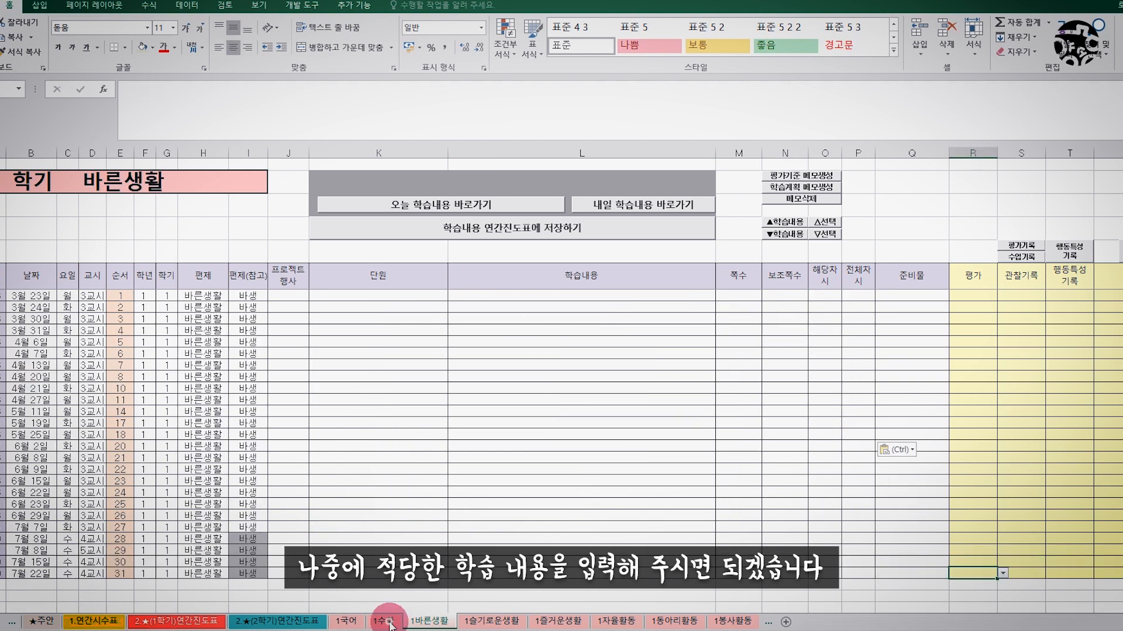
Compare the last generated rows of the 즐거운생활 sheet with the lesson content extending below them, and look over its 국악(즐) rows
click(384, 621)
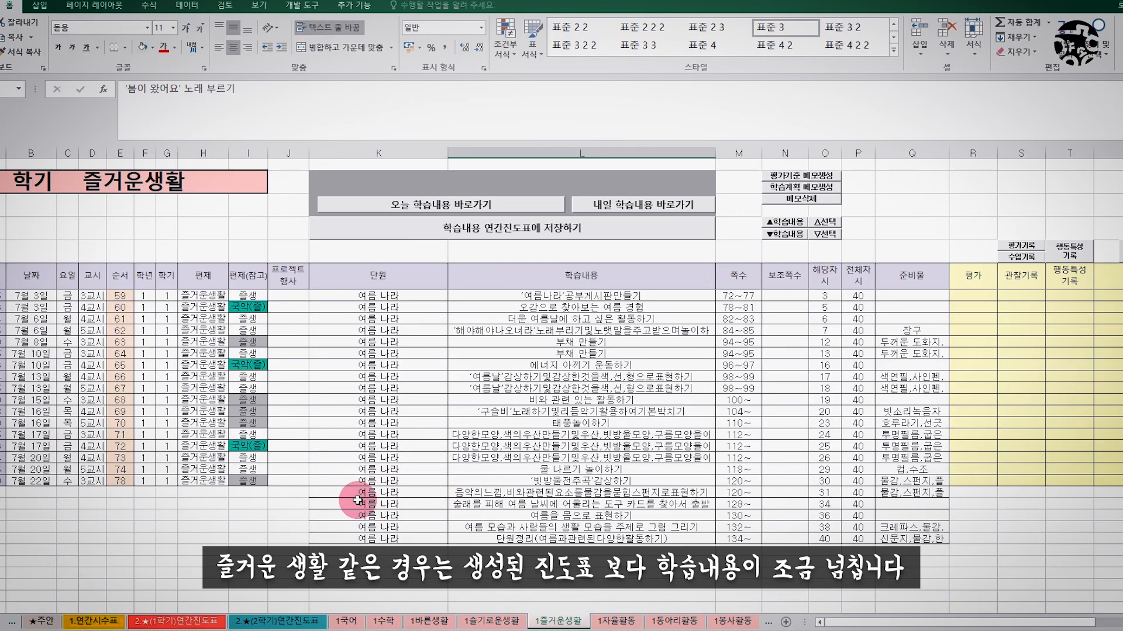
drag(205, 480, 37, 418)
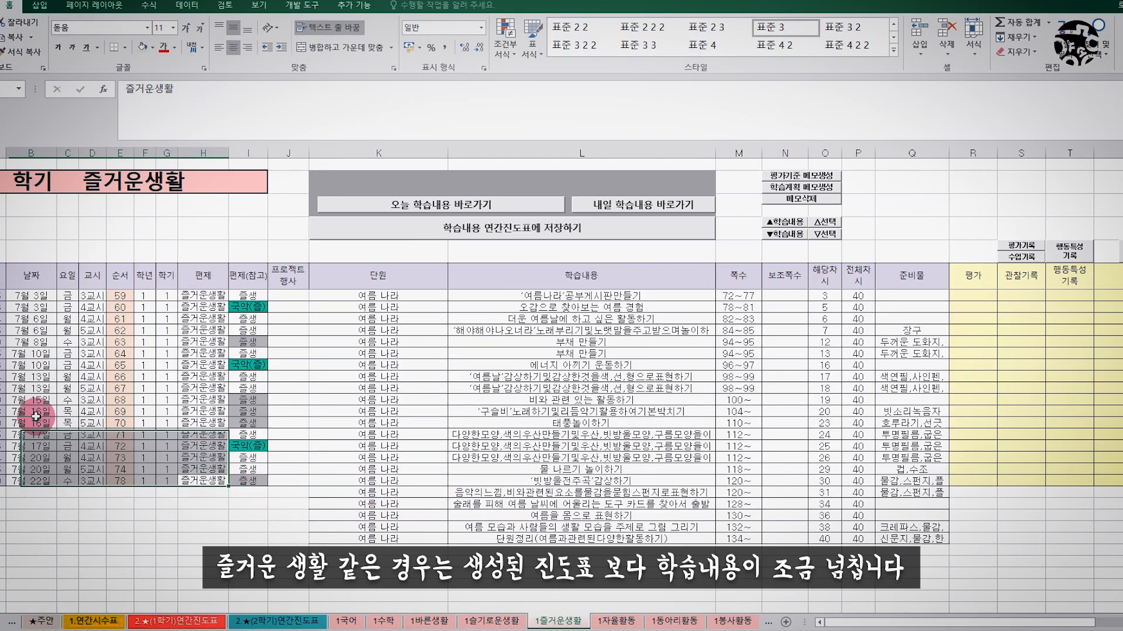
drag(377, 493, 883, 534)
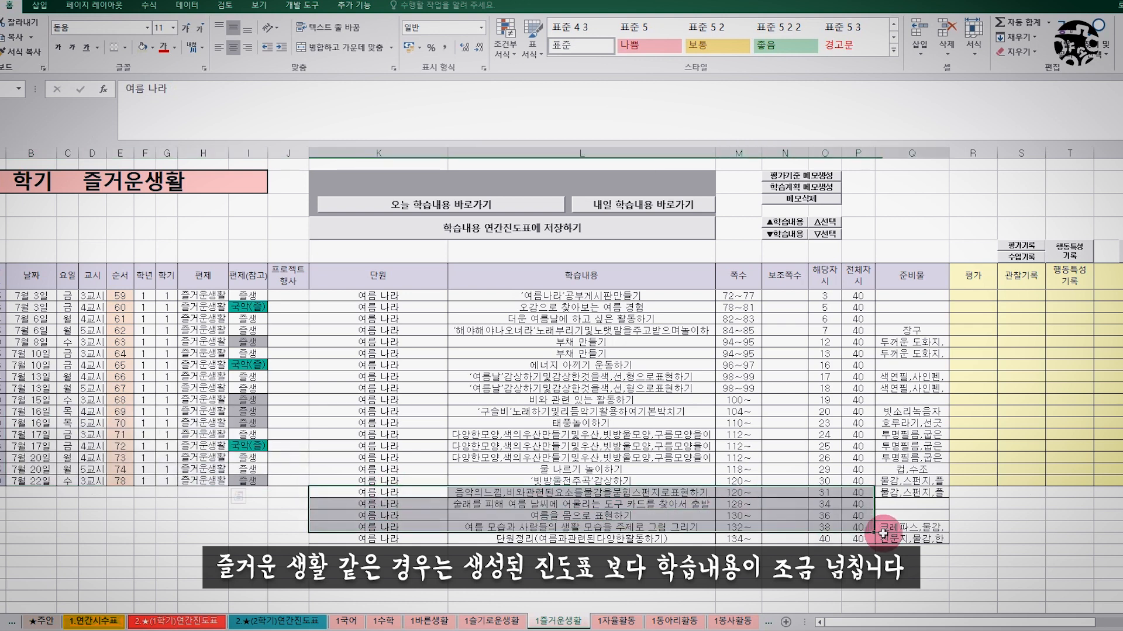
click(658, 518)
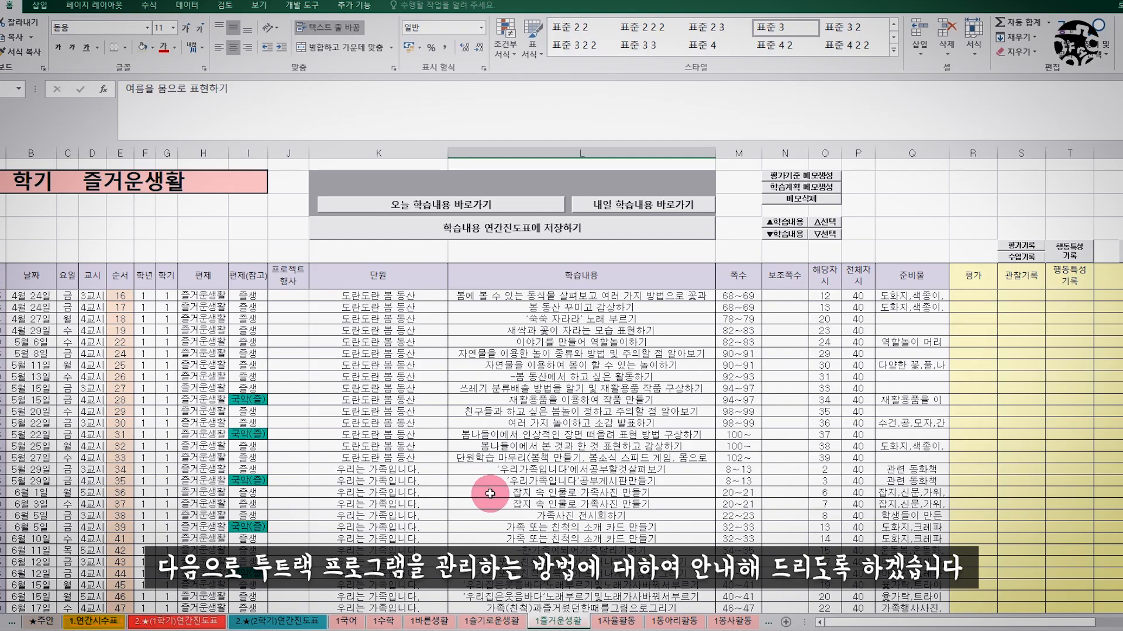
scroll(490, 494, down, 1)
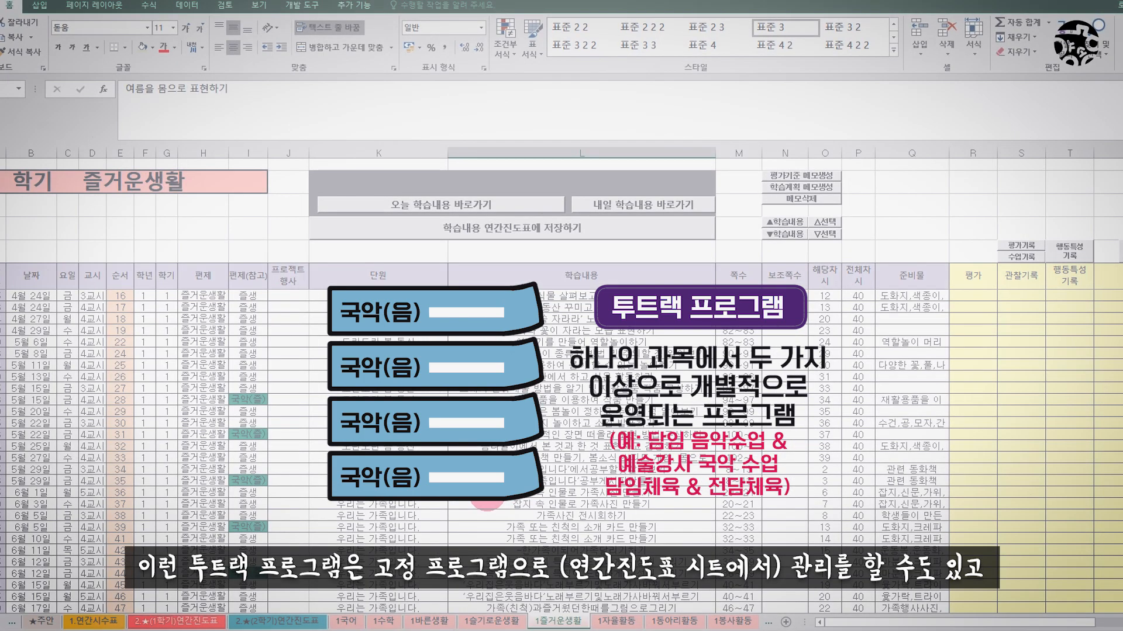
scroll(561, 451, down, 1)
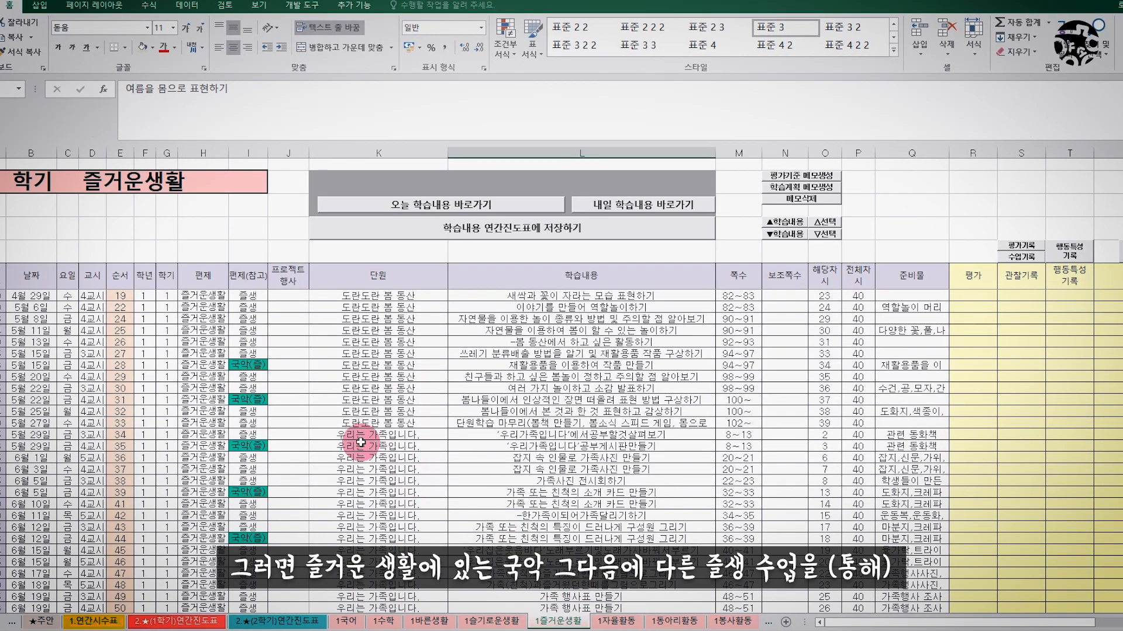
Empty the first 국악(즐) row, number 28, by moving everything from 프로젝트 행사 through 준비물 down one row, from that row to the last lesson
click(258, 364)
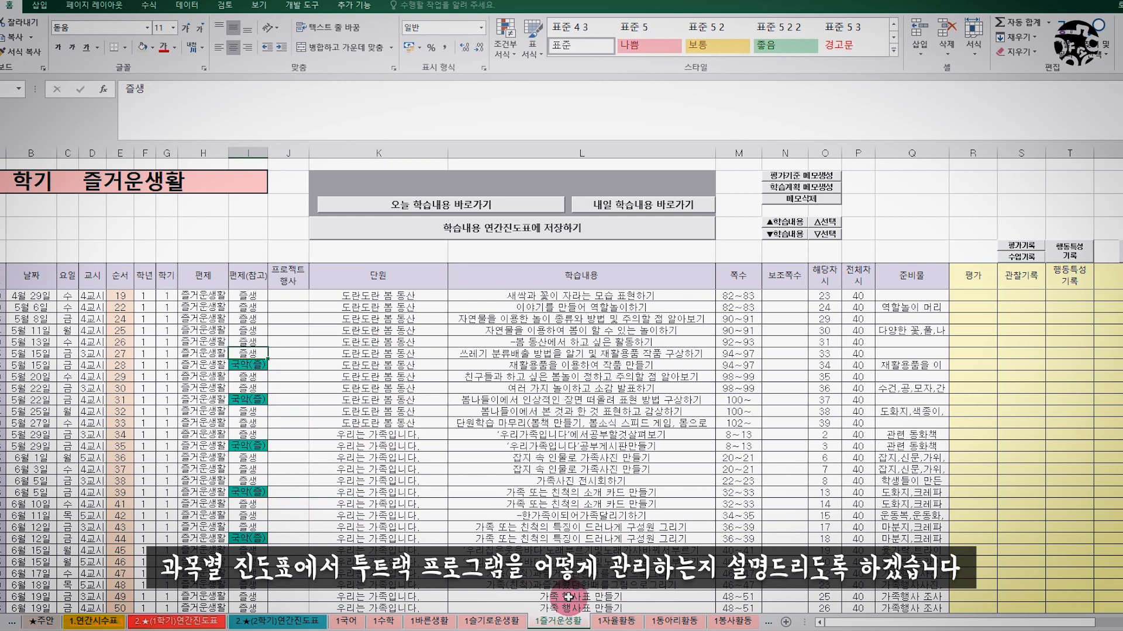
scroll(321, 462, up, 2)
key(Down)
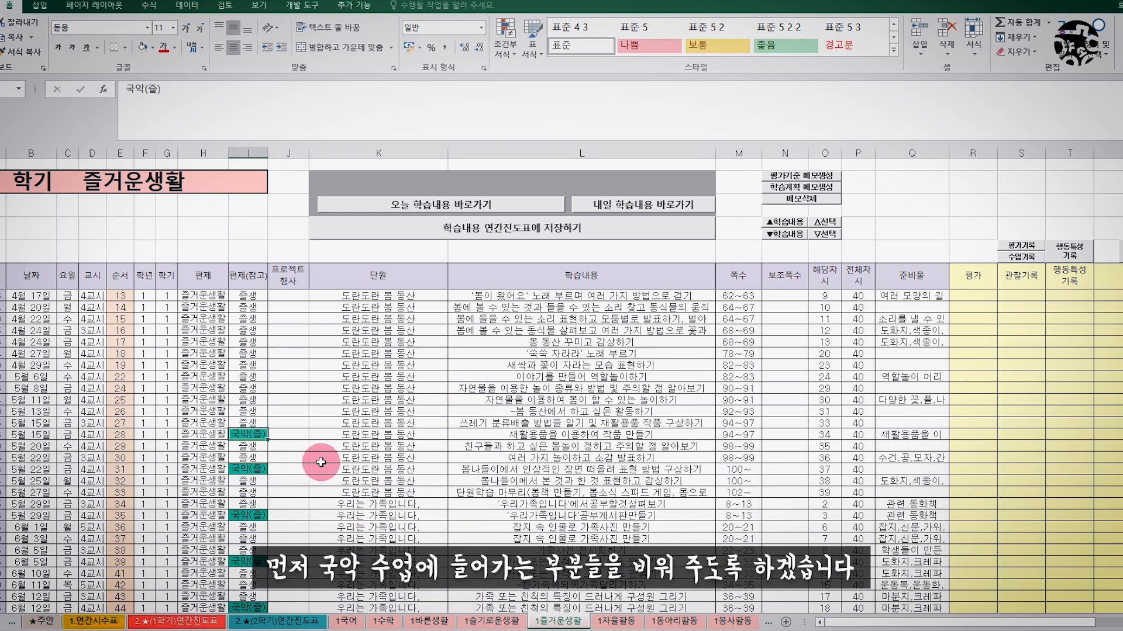
drag(286, 436, 906, 434)
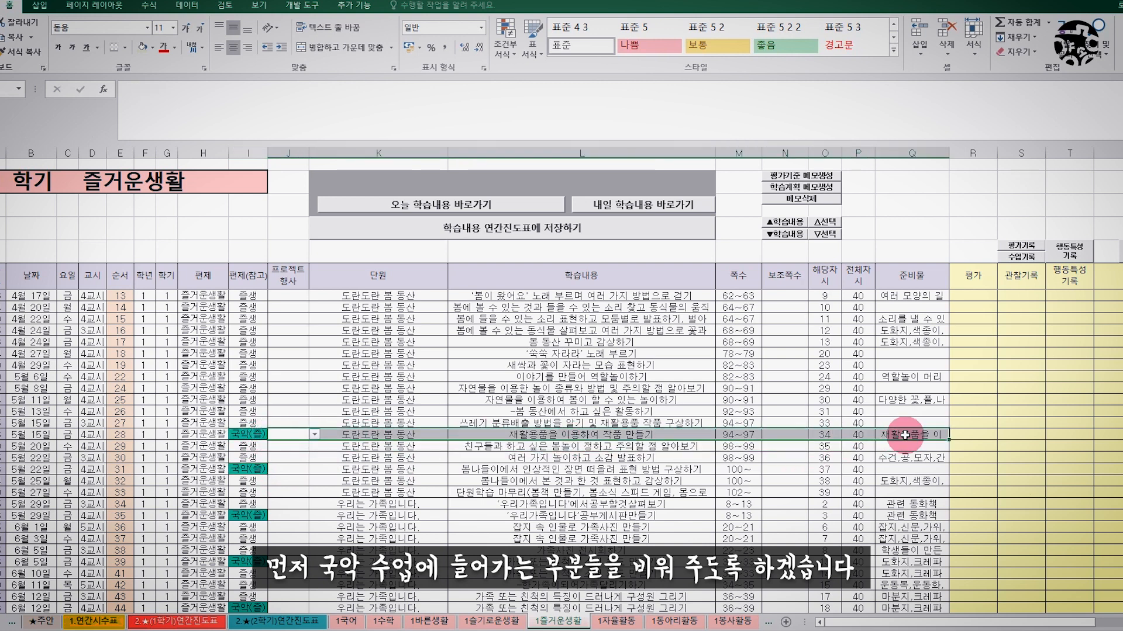
click(509, 433)
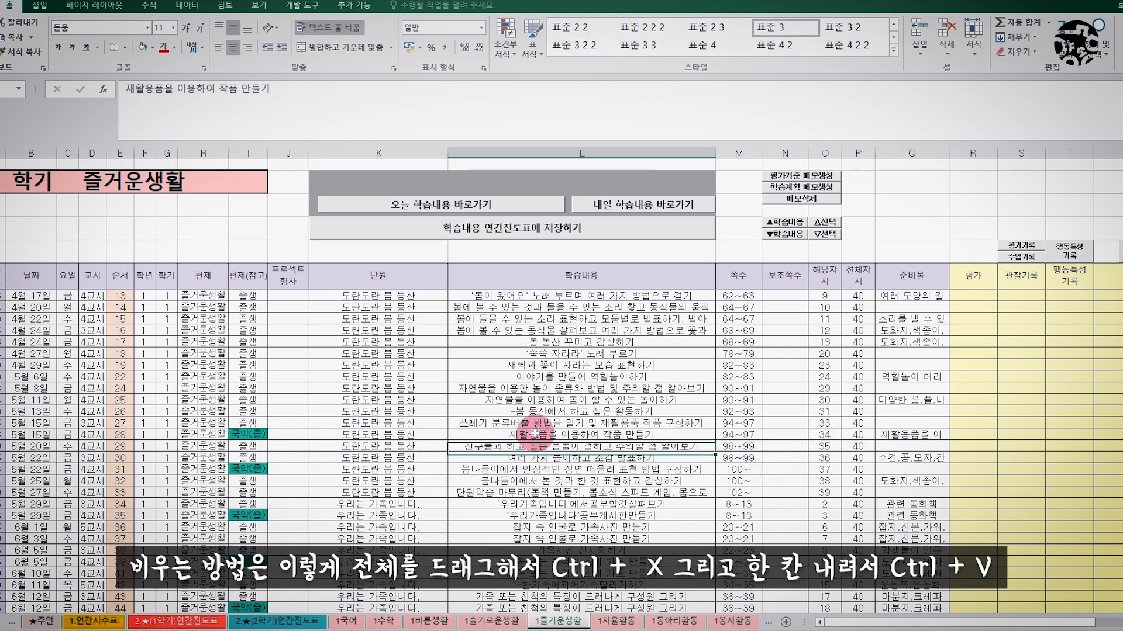
click(305, 436)
scroll(728, 496, down, 16)
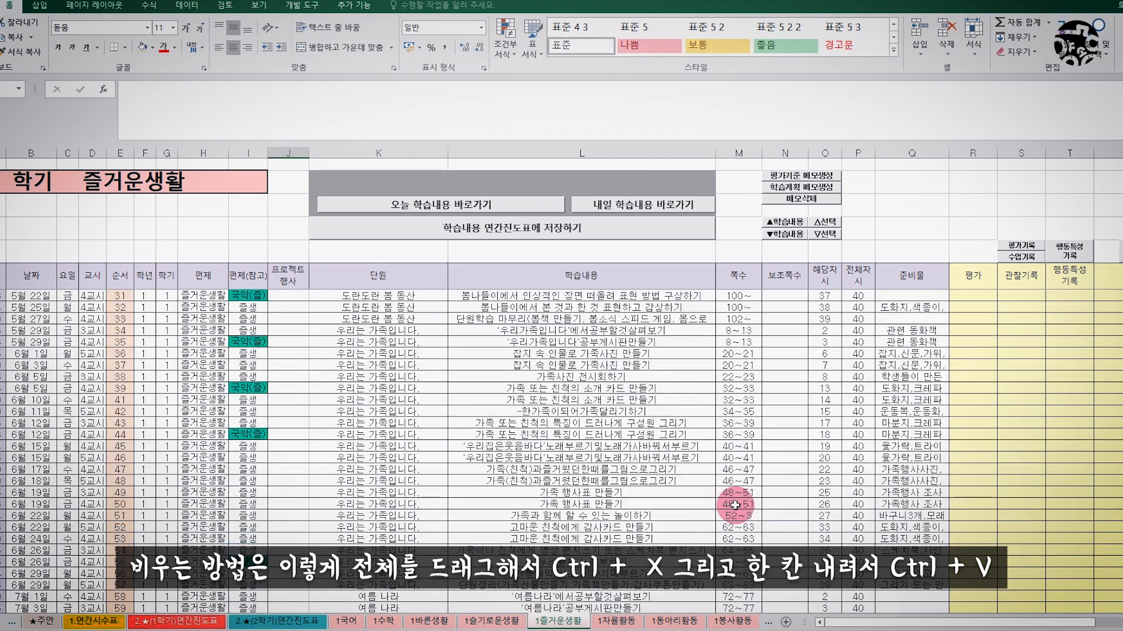
shift+click(928, 504)
scroll(476, 454, up, 16)
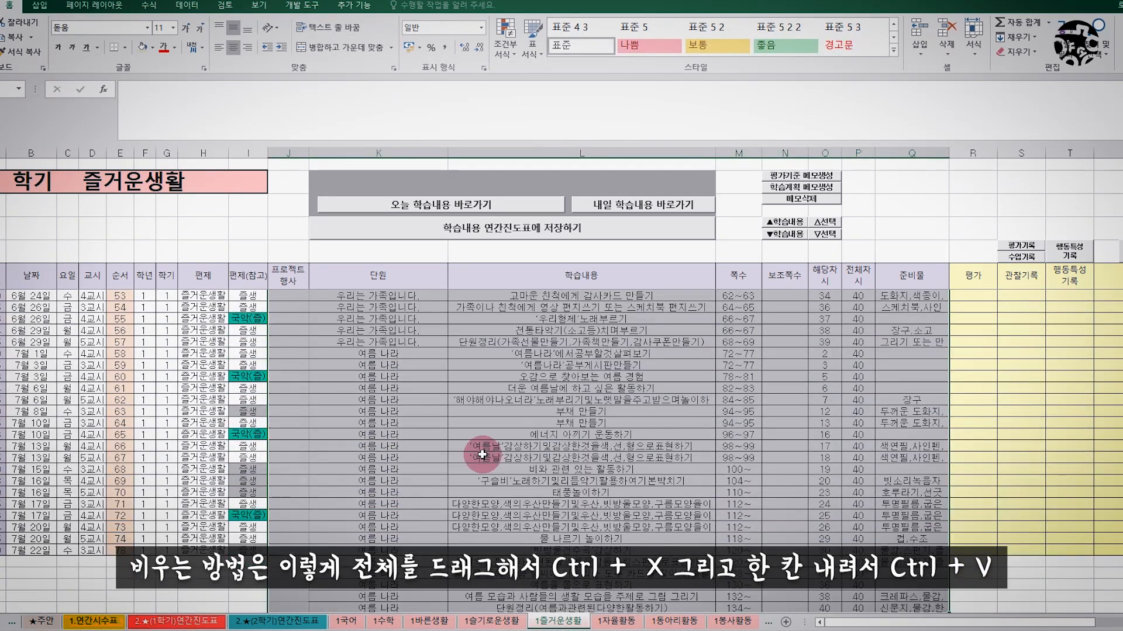
key(ctrl+x)
click(291, 446)
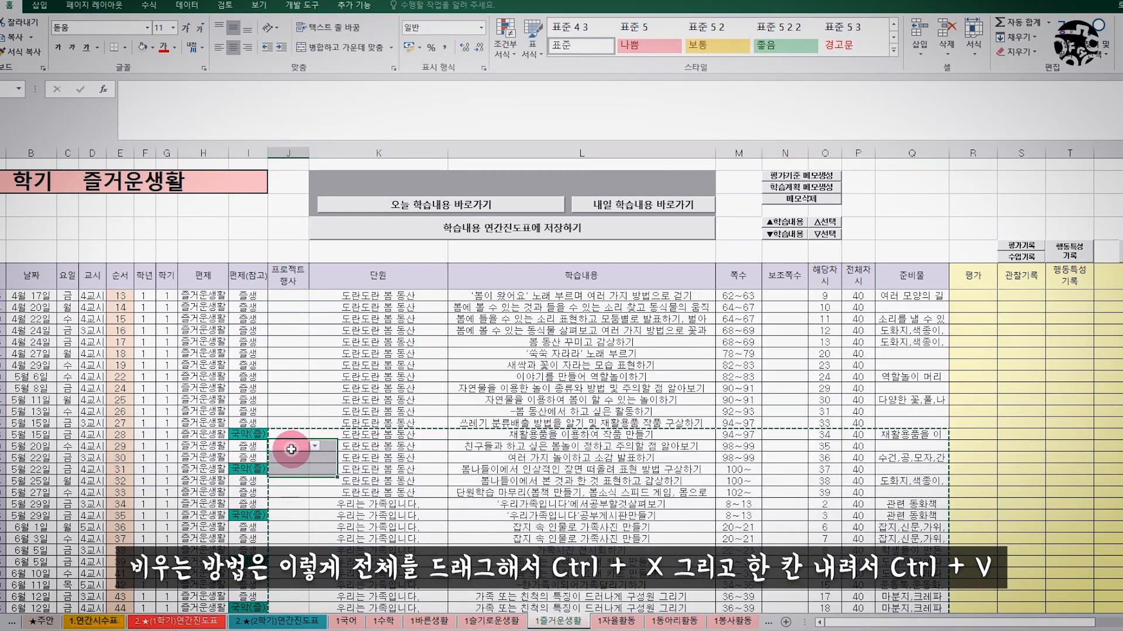
key(ctrl+v)
drag(310, 433, 909, 433)
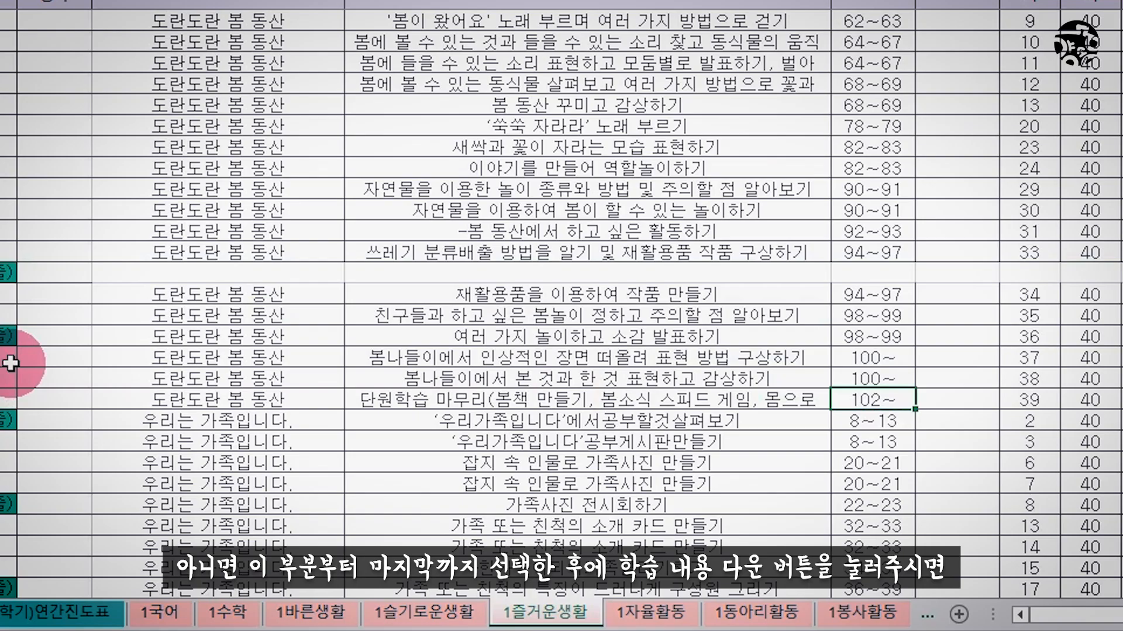
Empty the 국악(즐) row numbered 31 by shifting the lesson content from there to the end down one row with the ▼학습내용 command
click(286, 466)
drag(142, 334, 589, 353)
scroll(585, 380, up, 15)
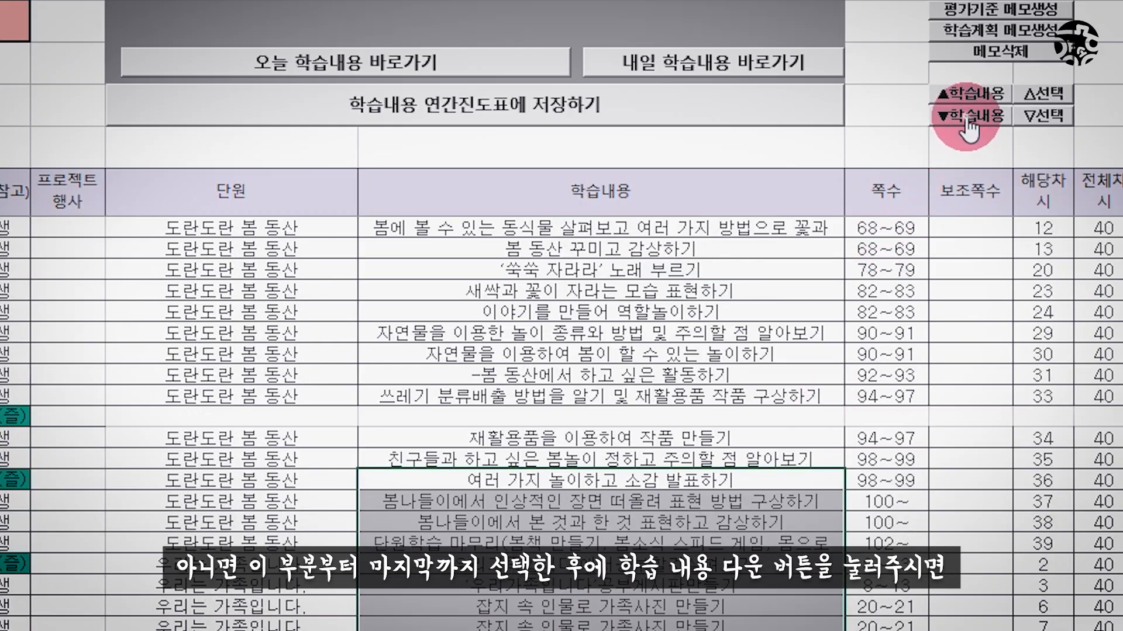
click(965, 117)
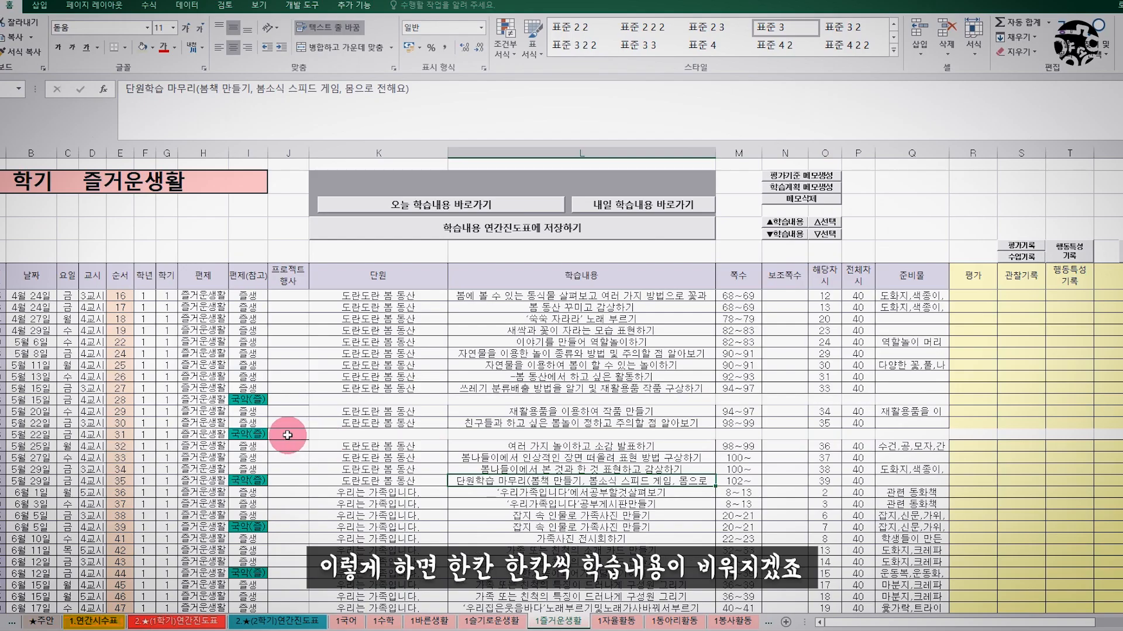
Review the emptied 국악(즐) rows and the remaining 국악(즐) rows numbered 35, 39 and 44
drag(287, 435, 301, 401)
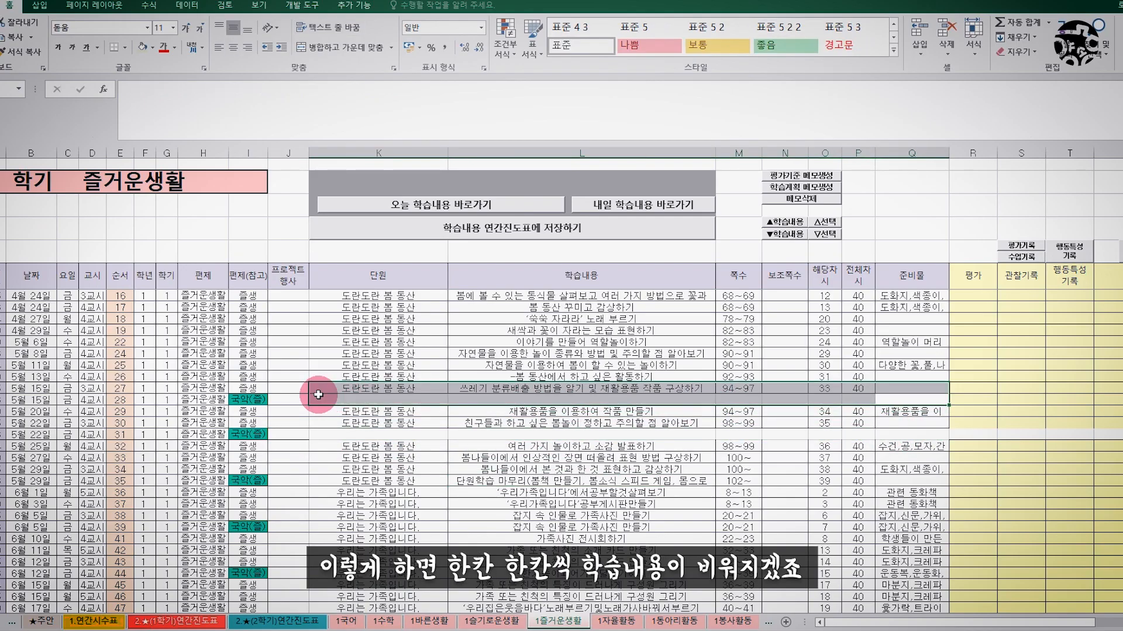
click(316, 465)
scroll(321, 472, down, 2)
click(254, 413)
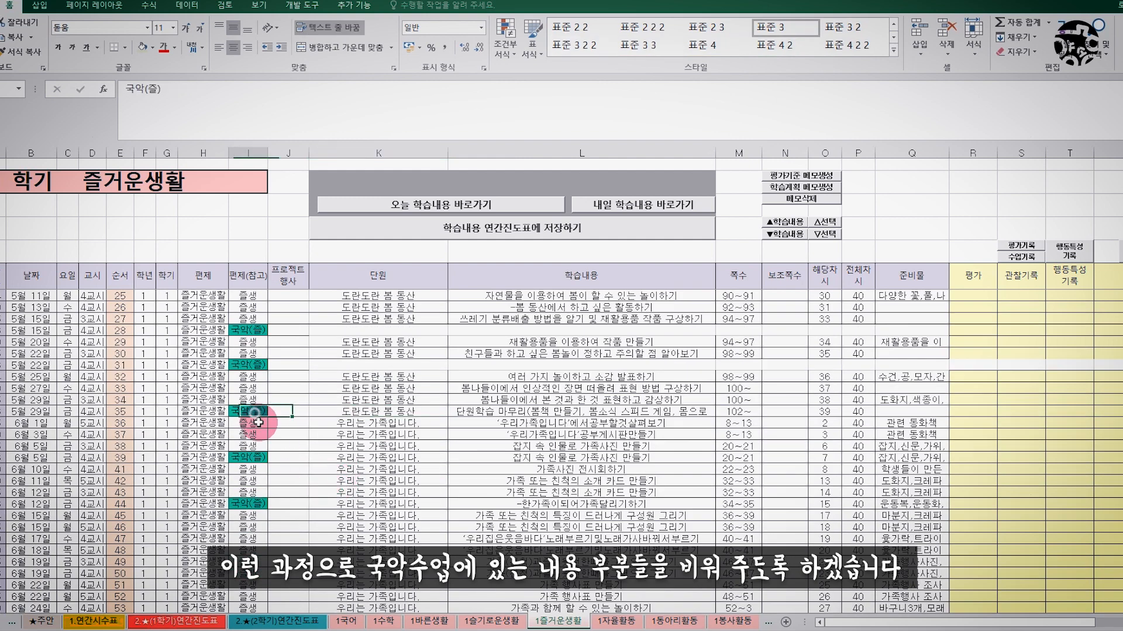
click(259, 457)
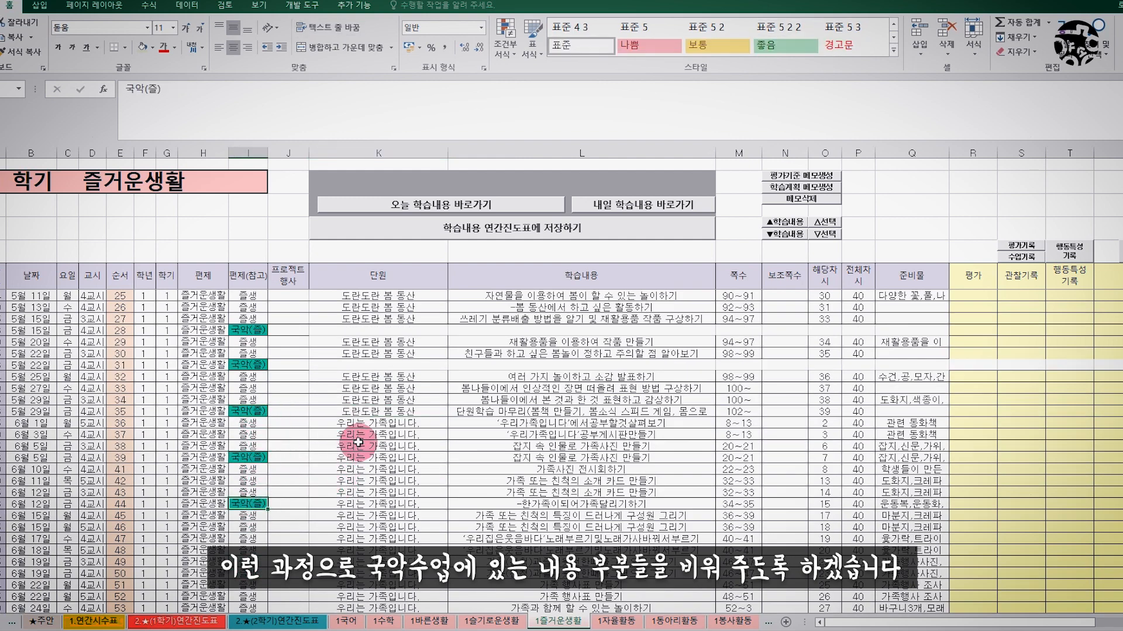
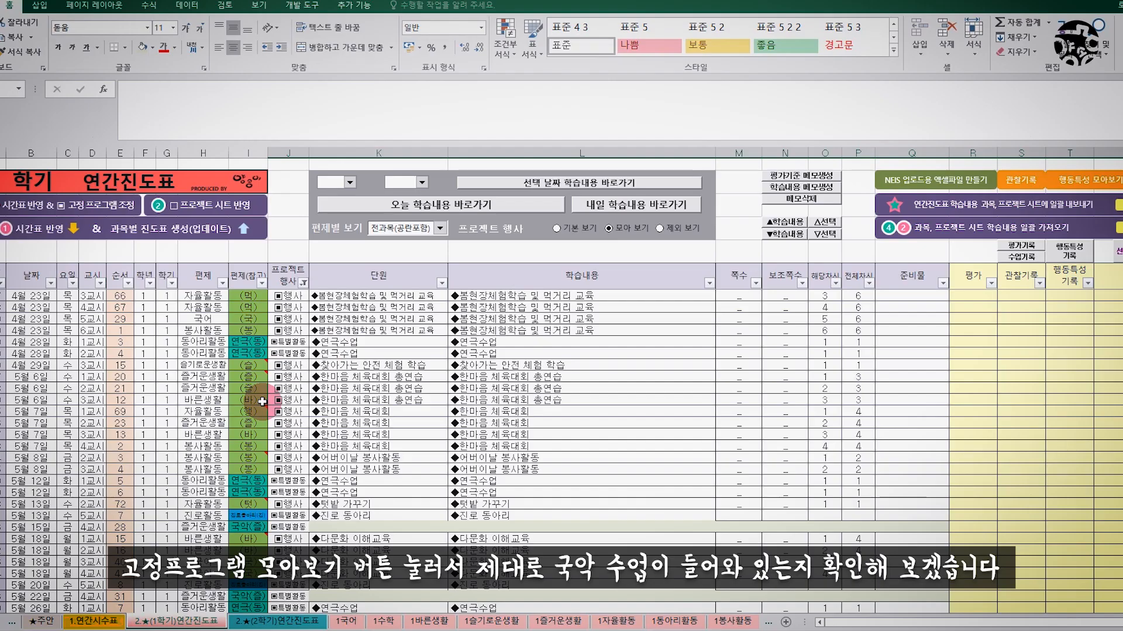
Examine the 국악(즐) 특별활동 entries among the gathered project events in the 1학기 연간진도표 sheet
scroll(262, 402, down, 4)
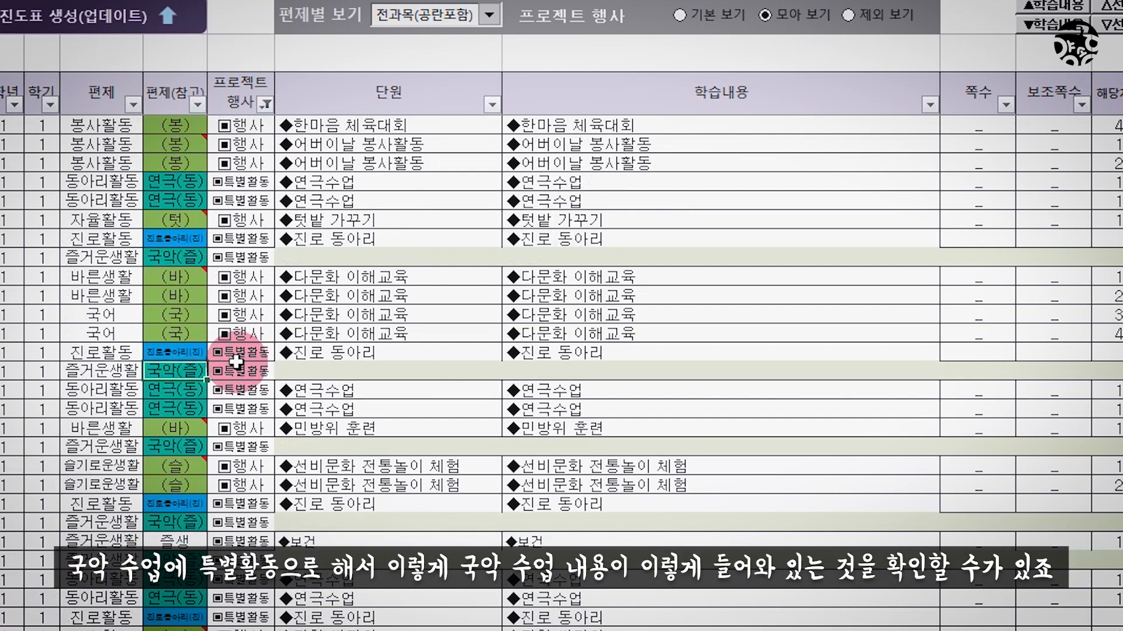
click(371, 373)
click(571, 369)
scroll(576, 366, down, 4)
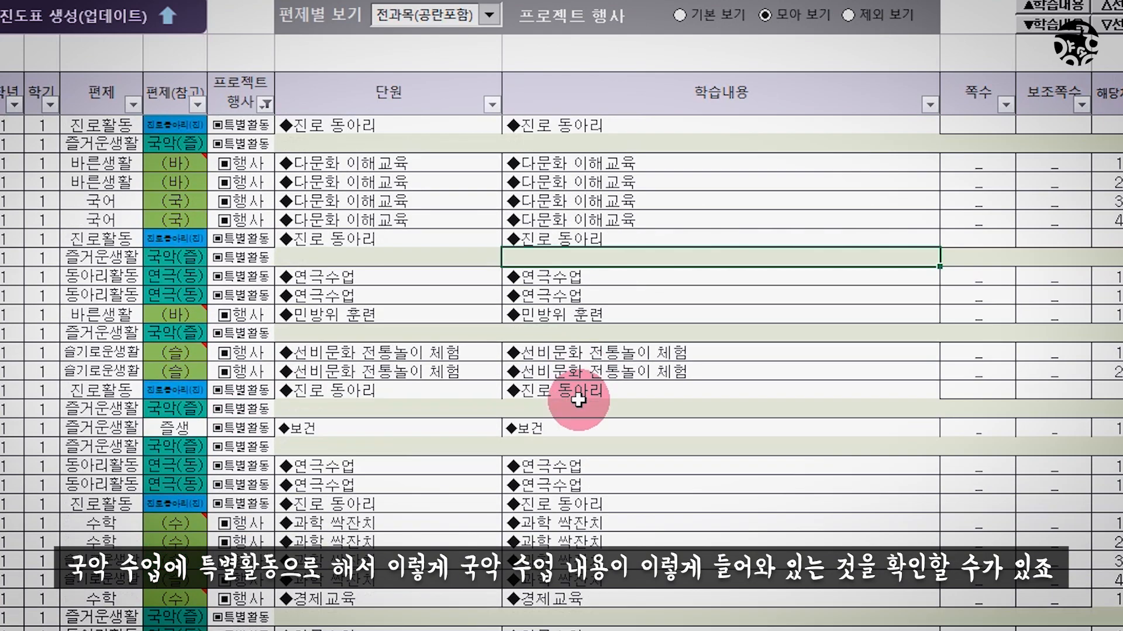
scroll(595, 436, down, 4)
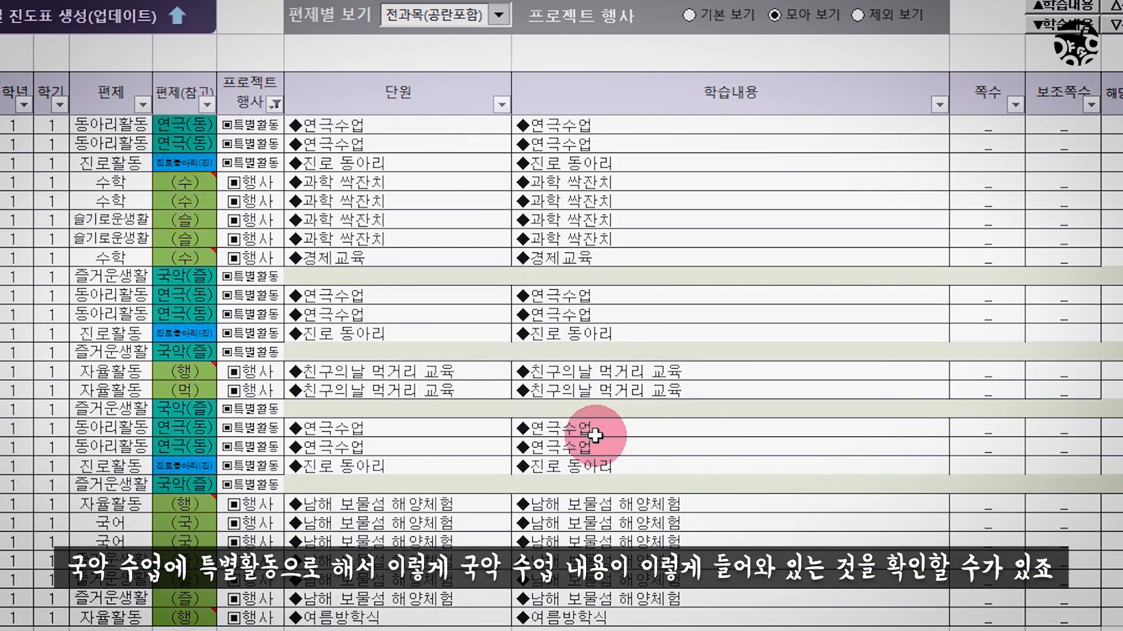
scroll(582, 339, up, 2)
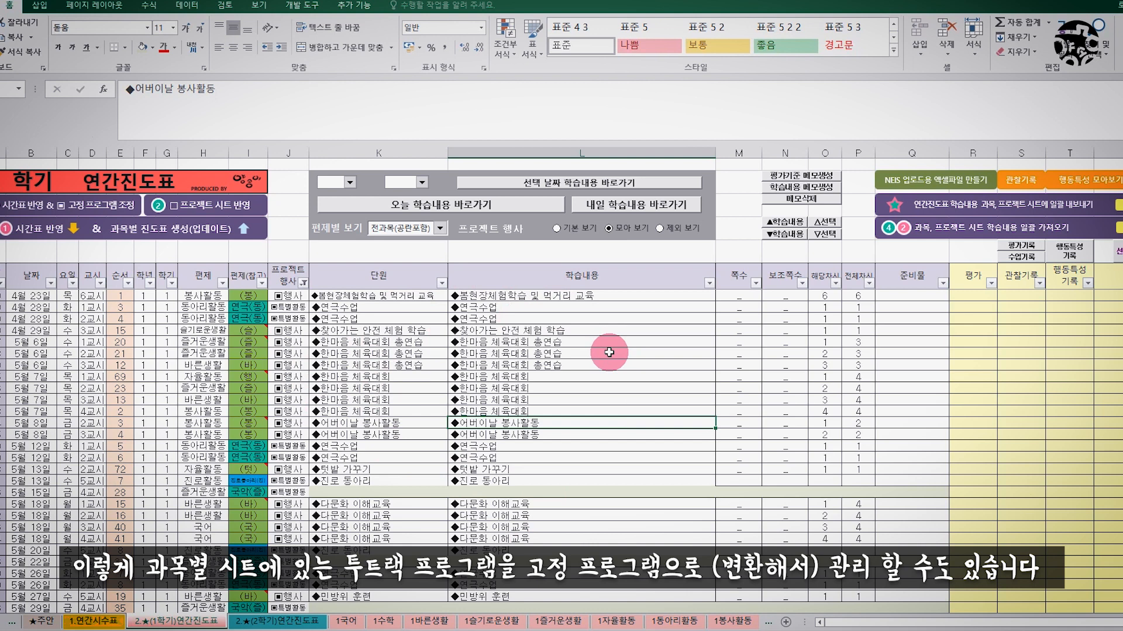
click(571, 458)
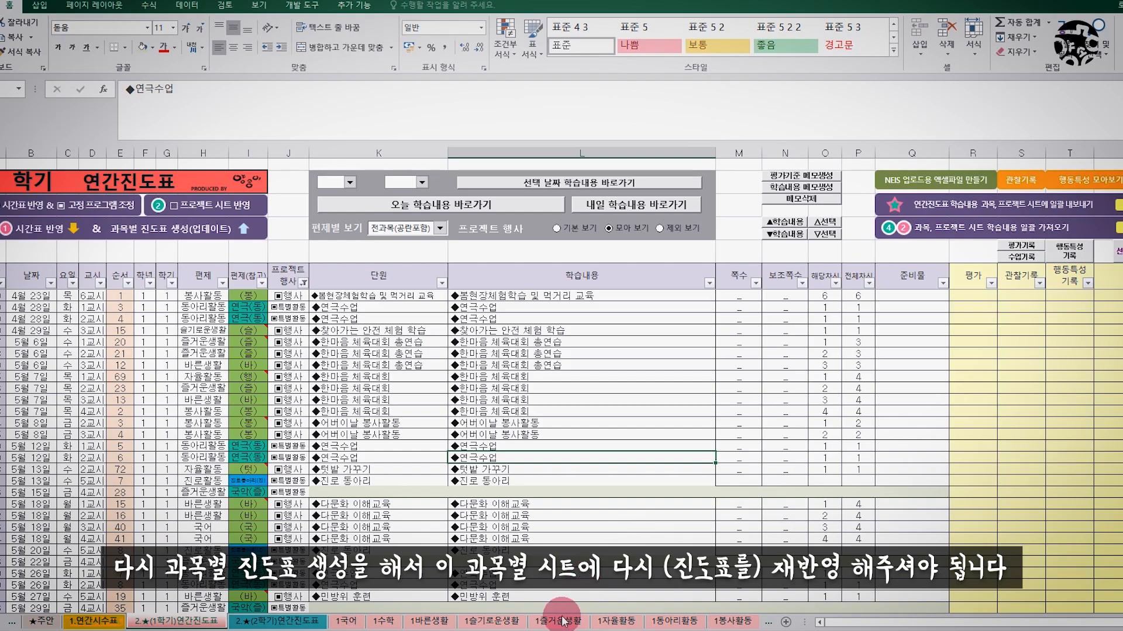
Check the 국악(즐) rows in the 즐거운생활 sheet and regenerate the per-subject progress tables from the 1학기 연간진도표
click(560, 621)
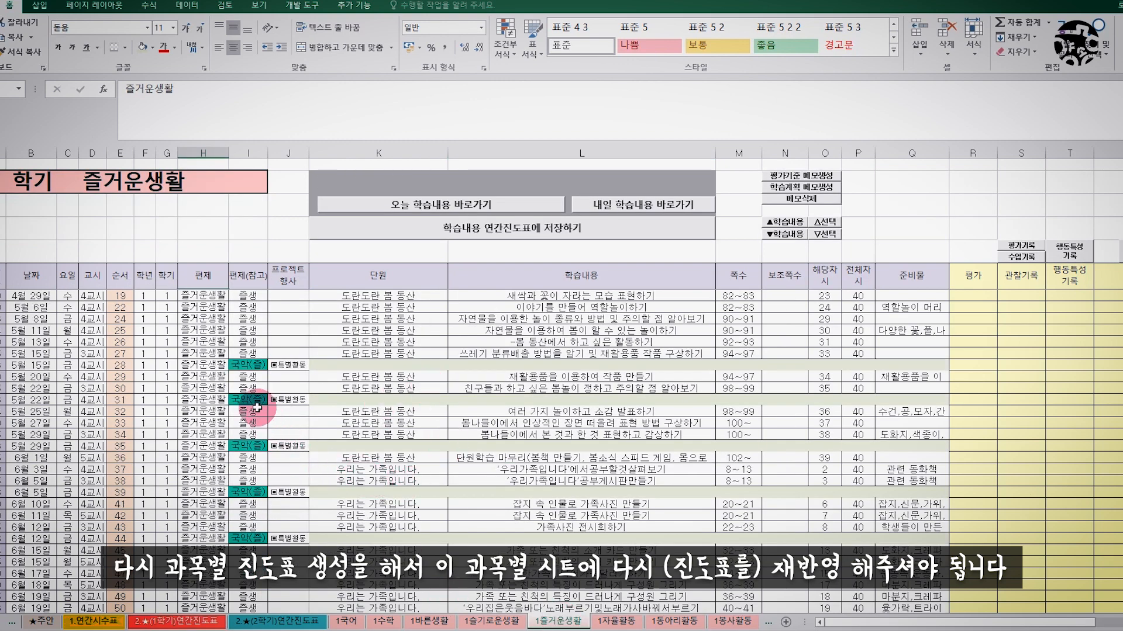
click(248, 538)
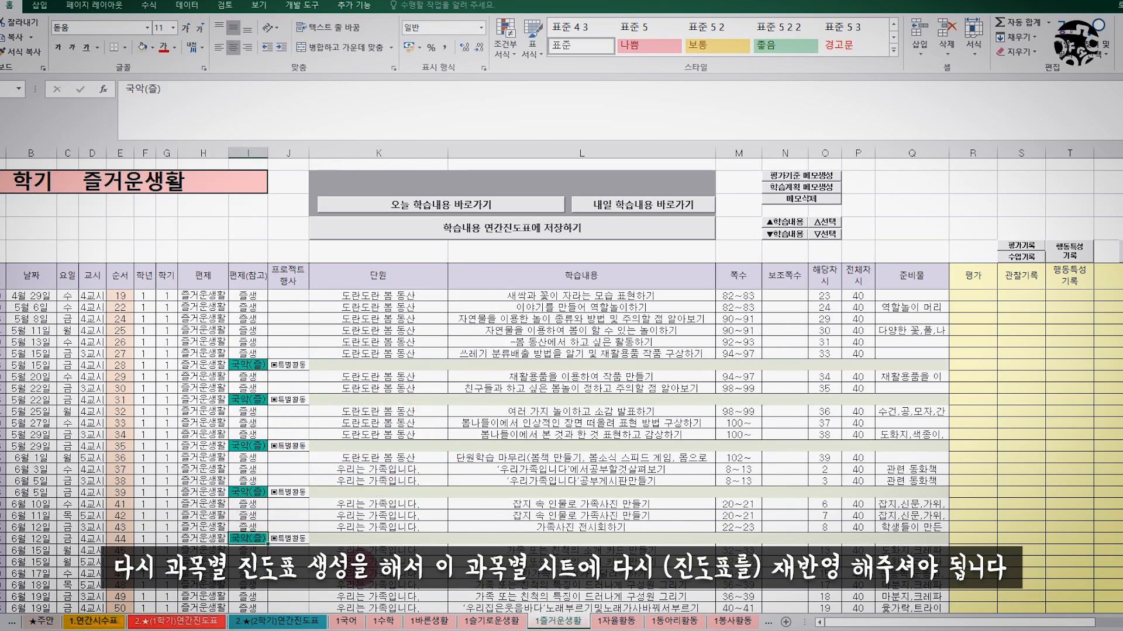
click(201, 622)
click(182, 230)
click(601, 393)
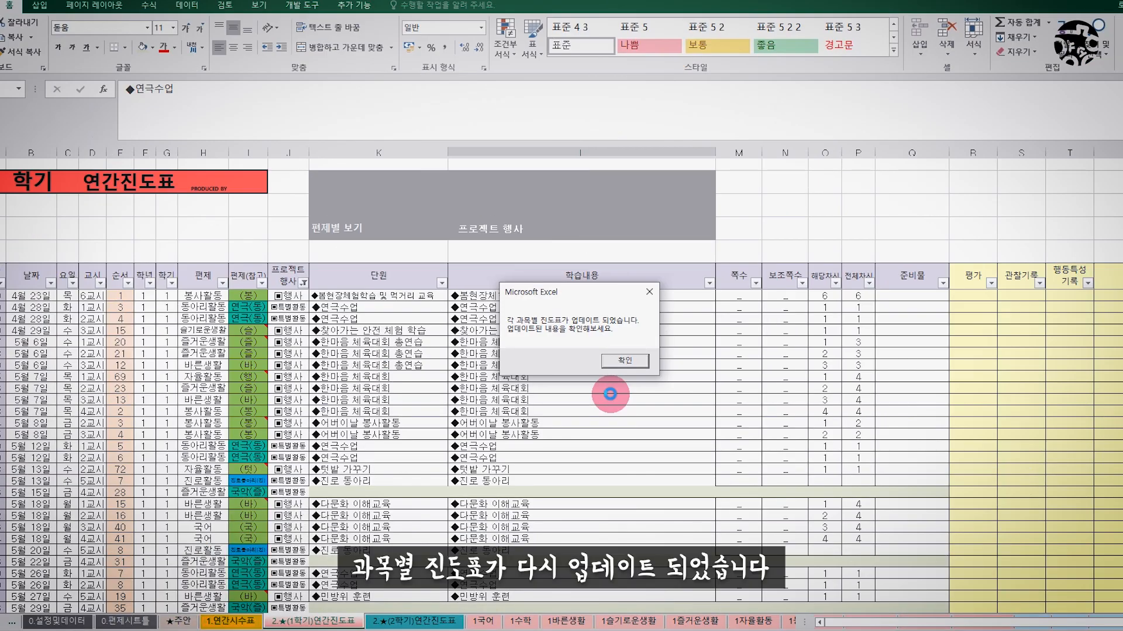
click(620, 360)
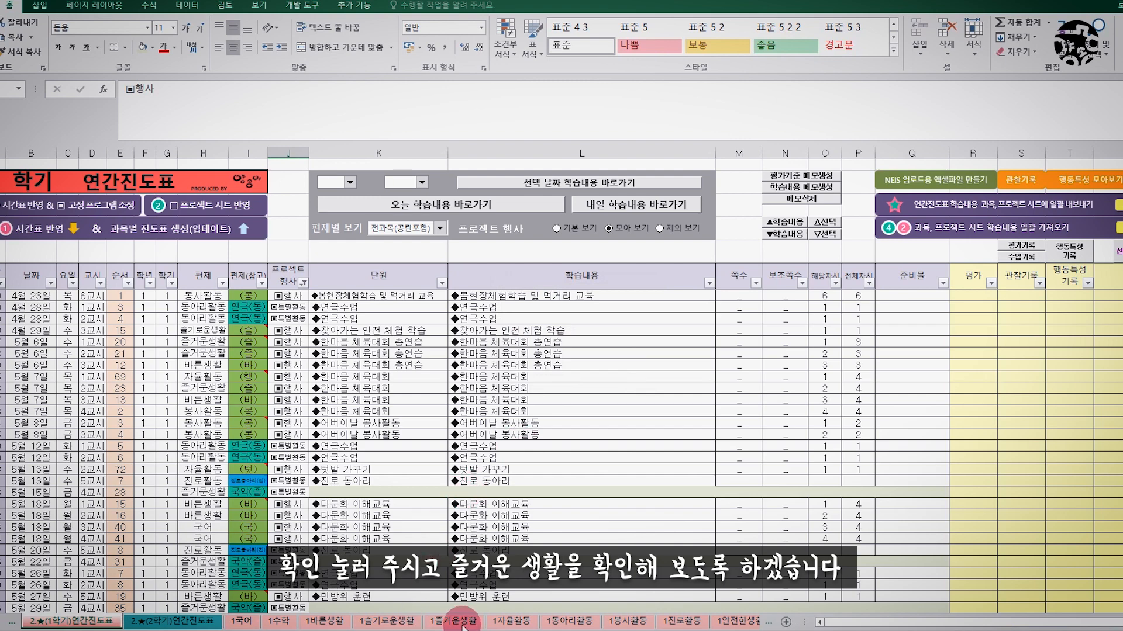
Examine the regenerated 즐거운생활 sheet for its 편제(참고) entries and the blank rows between lessons
click(457, 622)
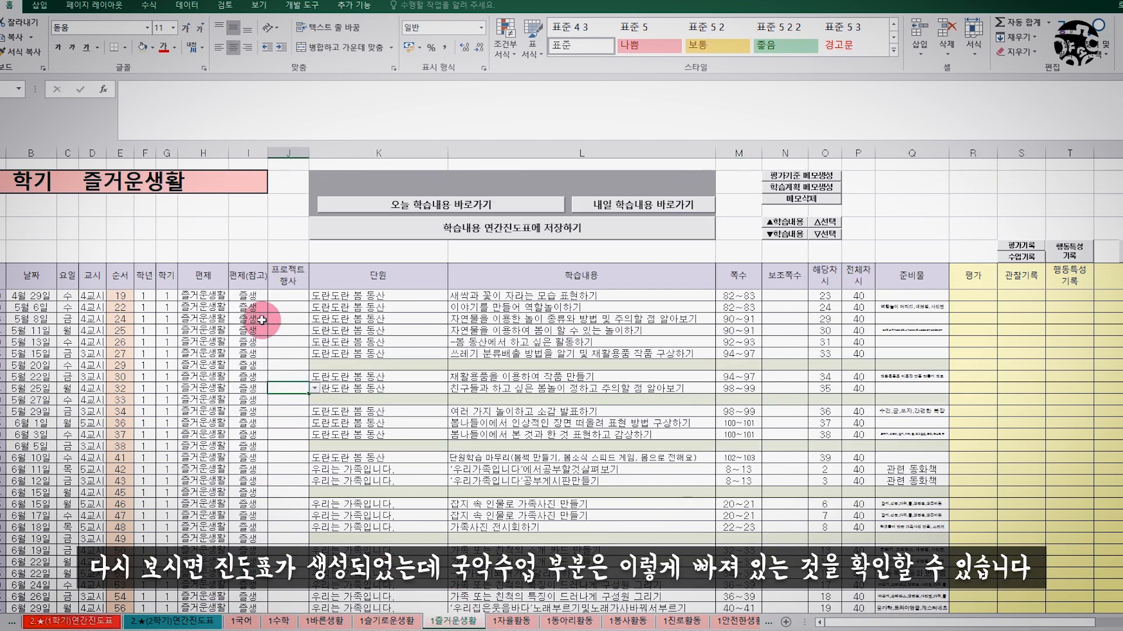
click(255, 297)
scroll(252, 330, down, 8)
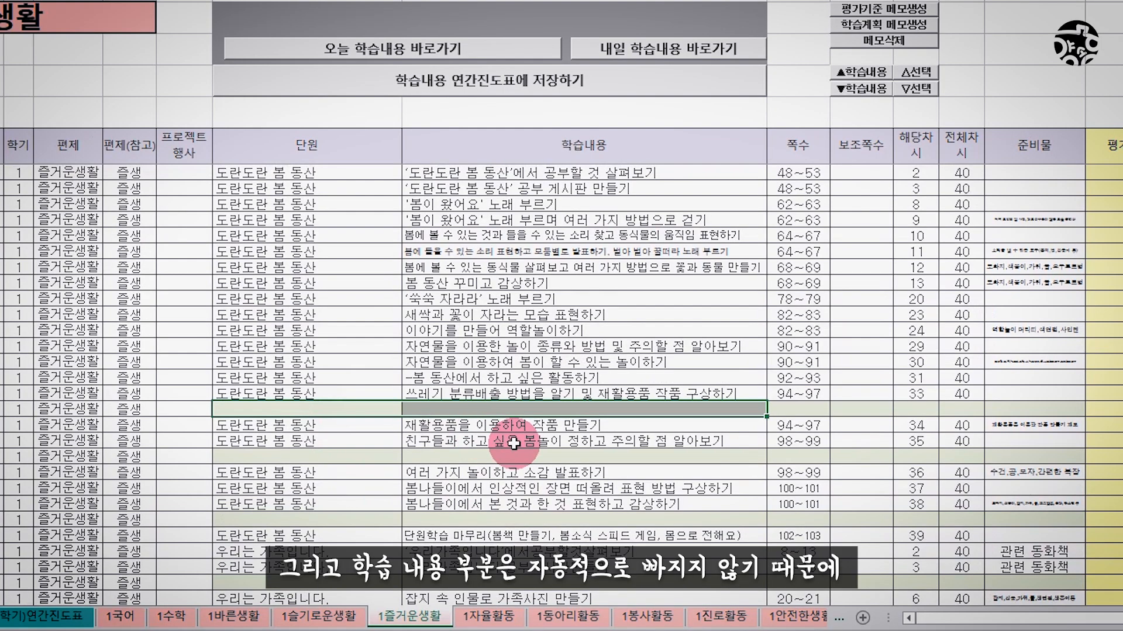
click(514, 442)
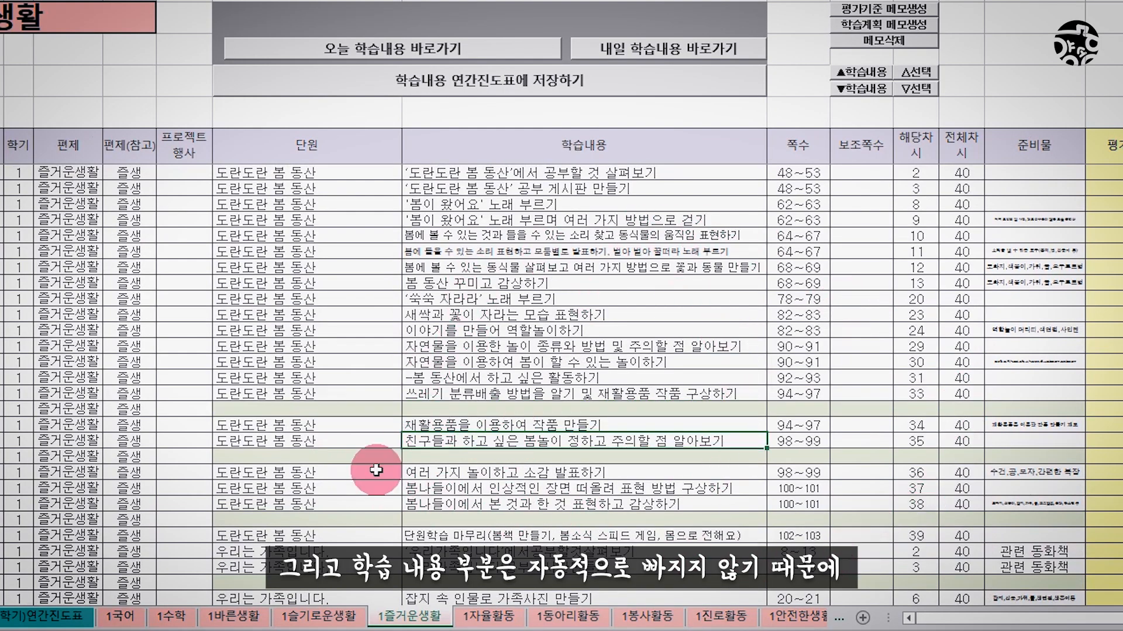
Close the blank rows between the 즐거운생활 lessons by cutting the content below a gap and pasting it upward
drag(387, 428, 1023, 454)
drag(404, 417, 374, 403)
drag(354, 470, 1041, 504)
key(ctrl+x)
click(338, 437)
key(ctrl+v)
scroll(354, 494, down, 2)
drag(348, 445, 1051, 483)
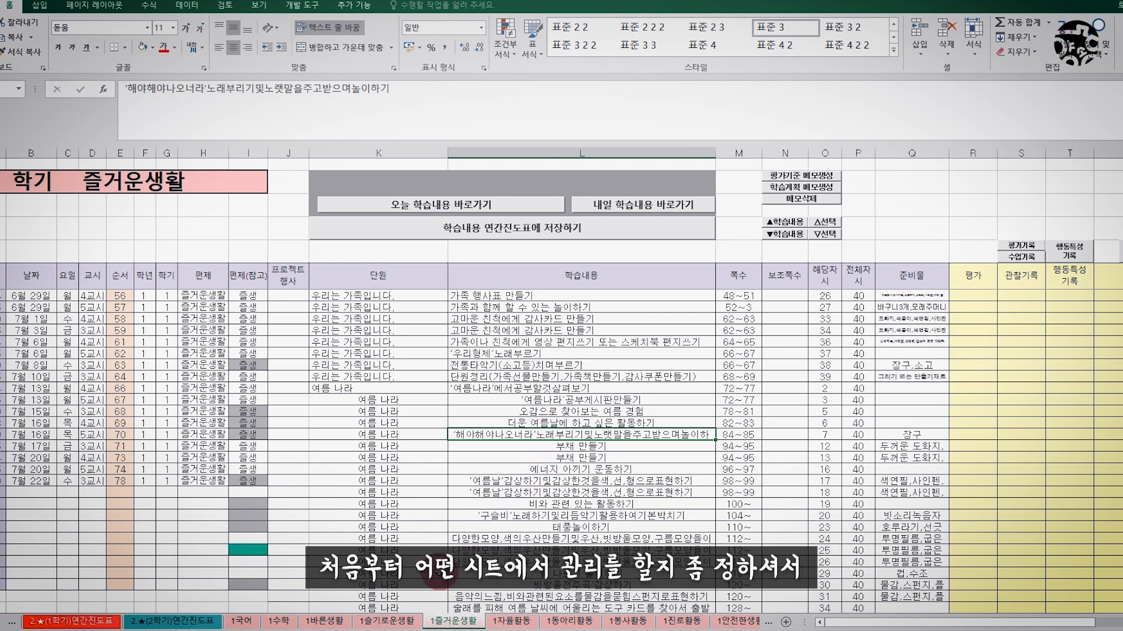
View the 국어 sheet and the late-March rows of the 1학기 연간진도표 sheet
click(253, 623)
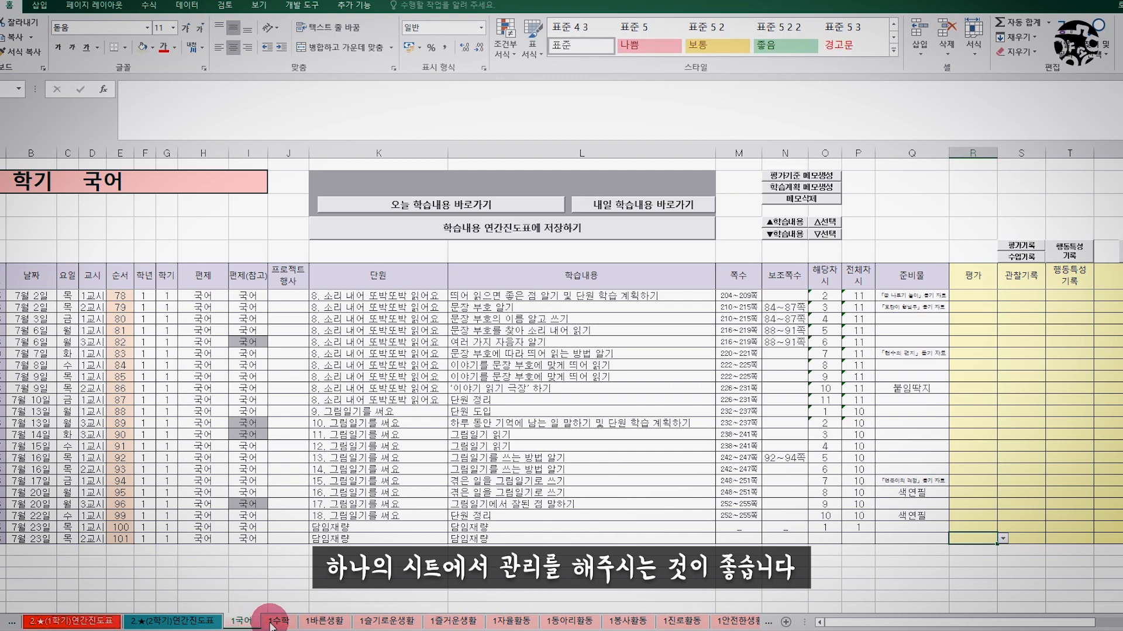
click(91, 622)
scroll(378, 404, up, 20)
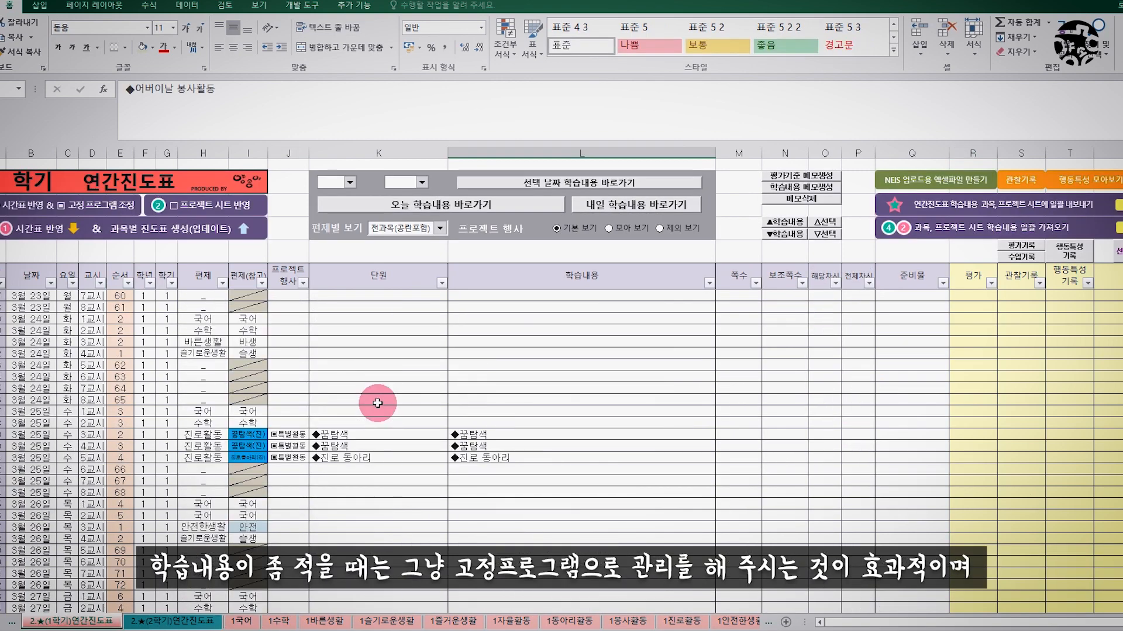
Look over the 1학기 연간진도표 from its first rows and compare it with the 국어, 수학 and 바른생활 sheets
scroll(378, 404, up, 18)
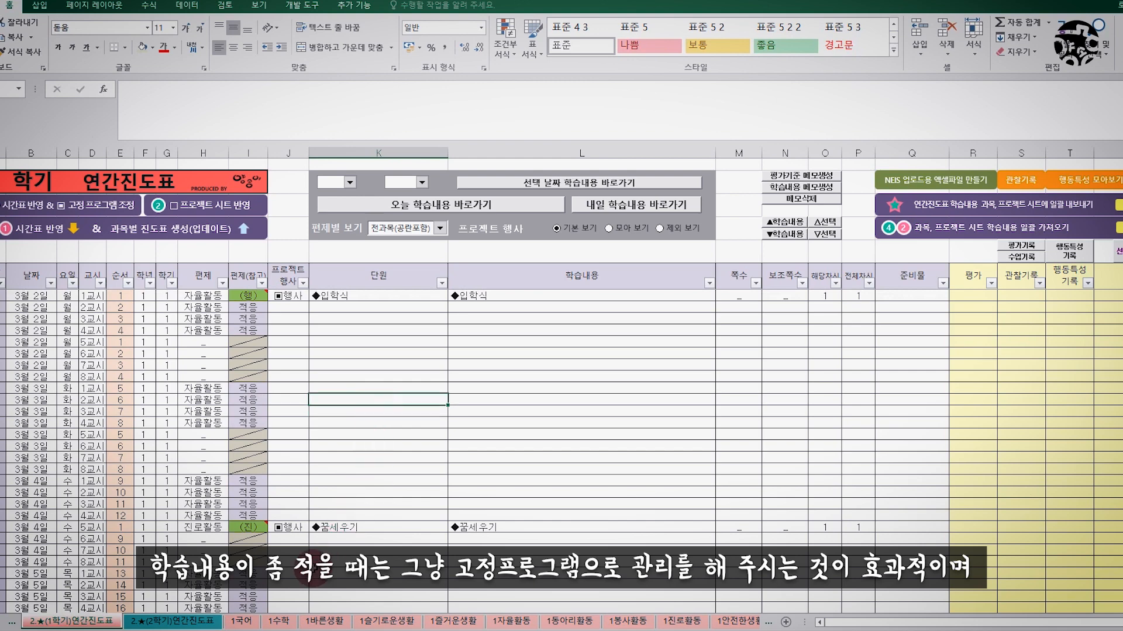
click(252, 621)
click(285, 624)
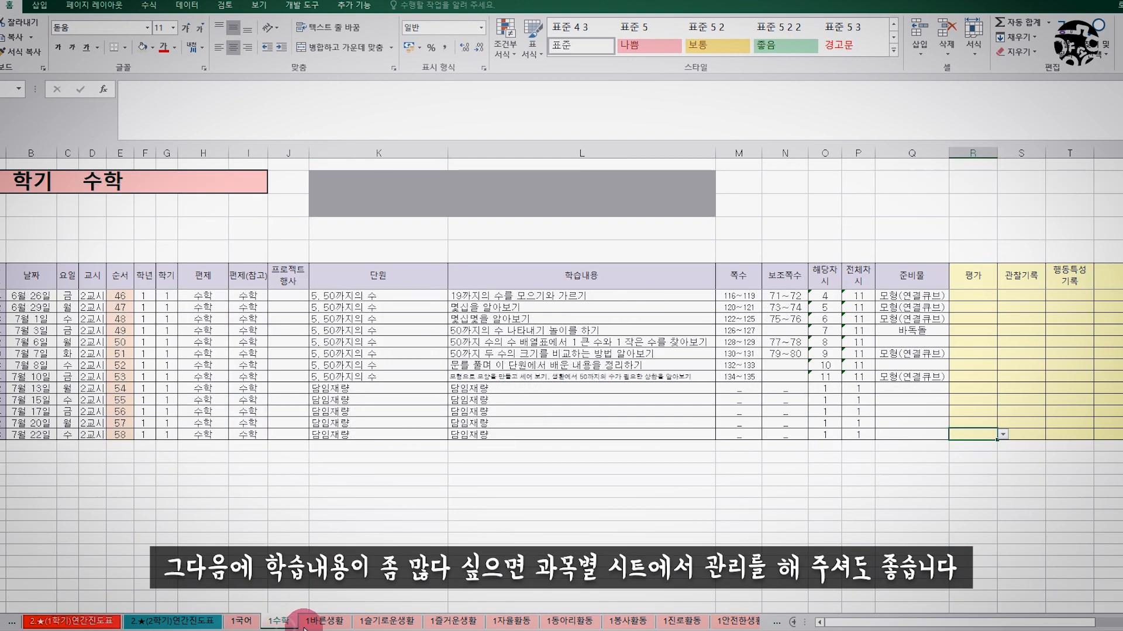
click(310, 621)
click(279, 622)
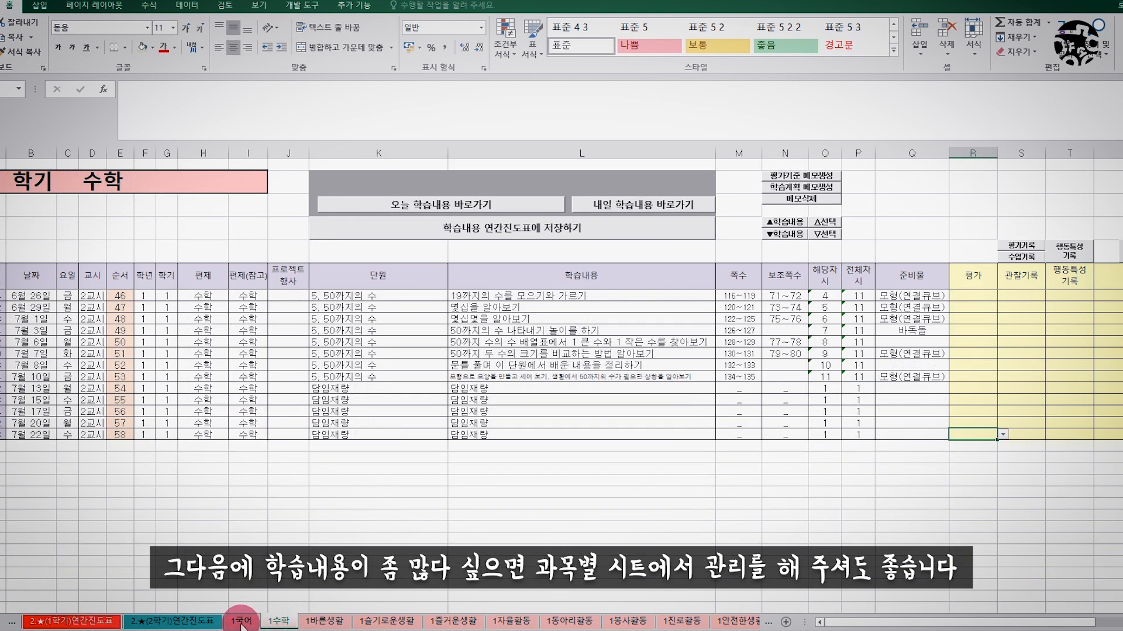
click(241, 620)
click(100, 623)
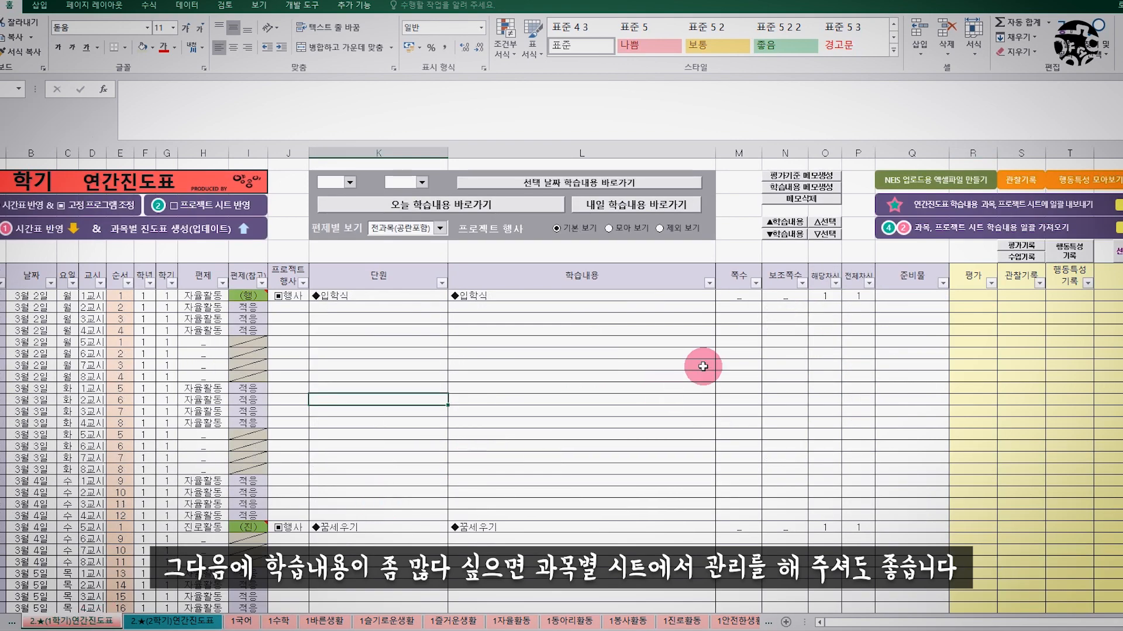
click(246, 622)
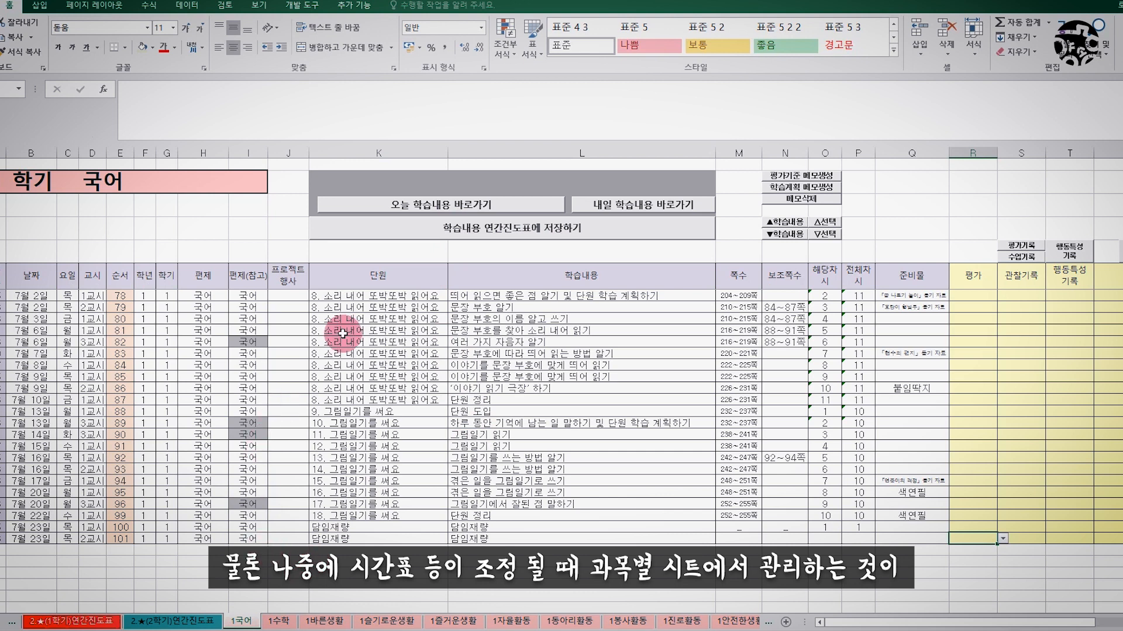
click(96, 623)
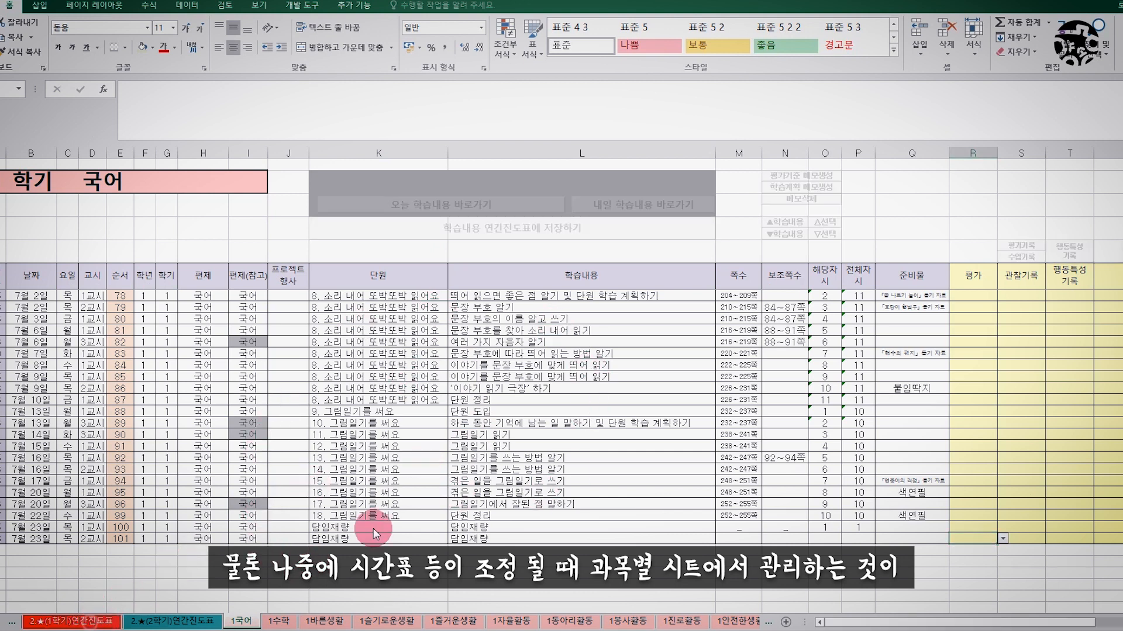
click(517, 399)
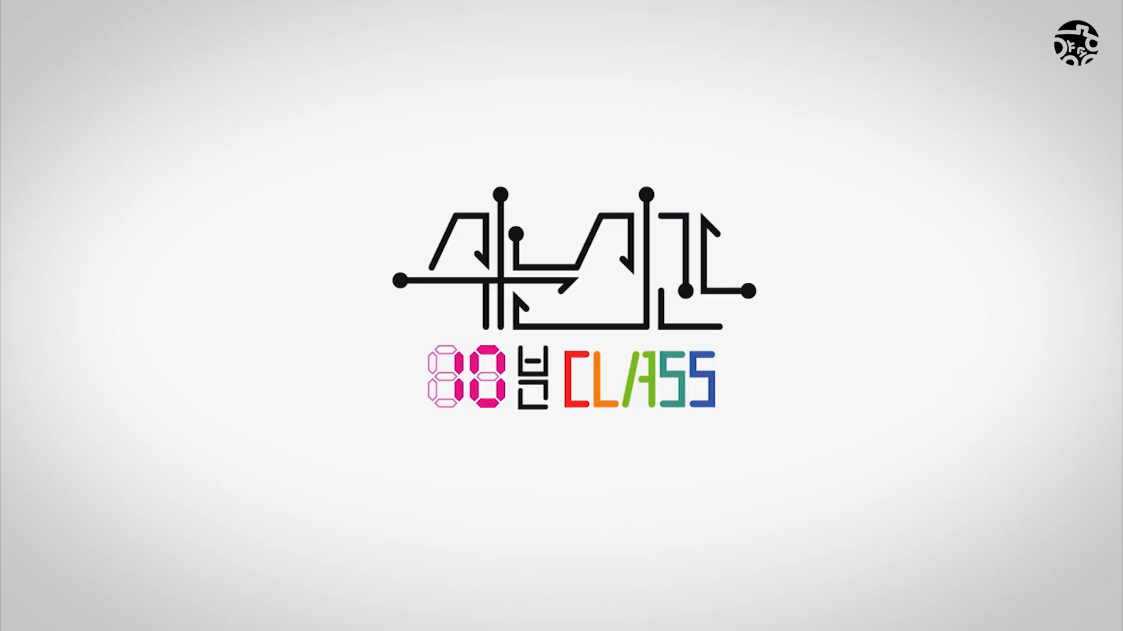
Review the lesson content entered in the 국어, 수학 and 바른생활 sheets and return to the 1학기 연간진도표
click(377, 405)
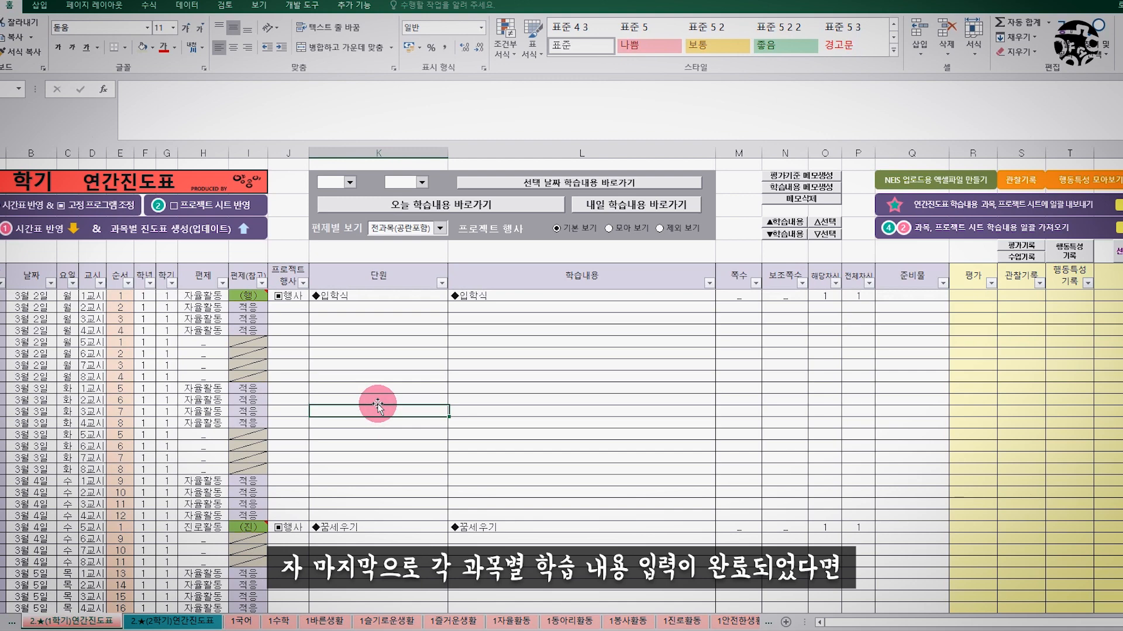
click(241, 621)
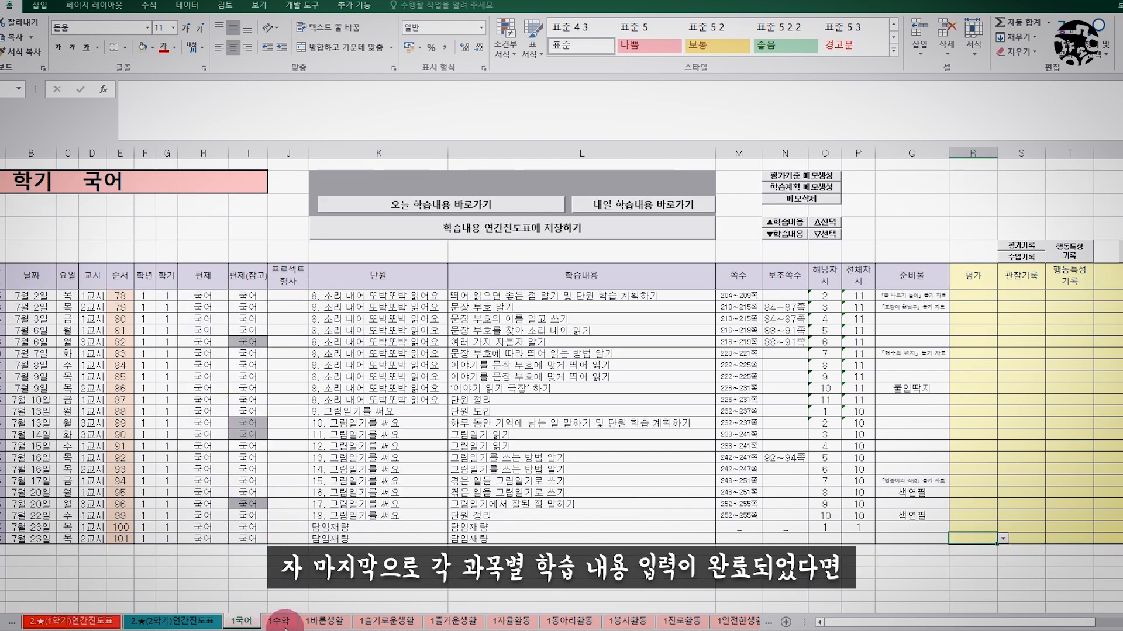
click(279, 621)
click(324, 621)
click(278, 621)
click(241, 621)
click(99, 621)
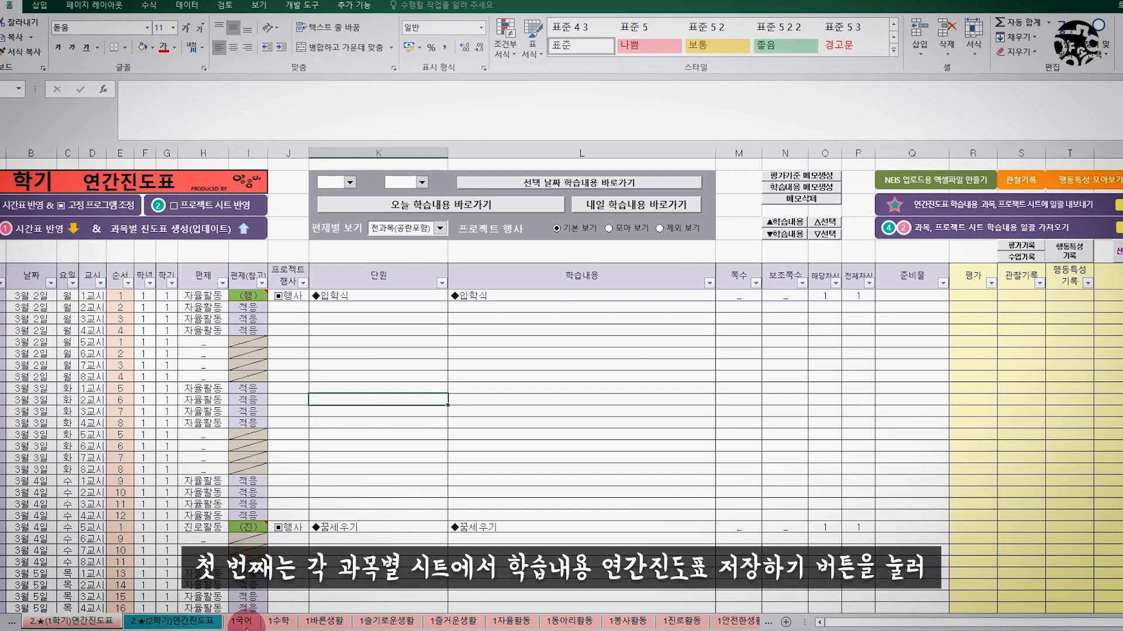
View the 국어 sheet's option for saving its lesson content to the 연간진도표, and return to the 1학기 연간진도표
click(244, 623)
click(444, 242)
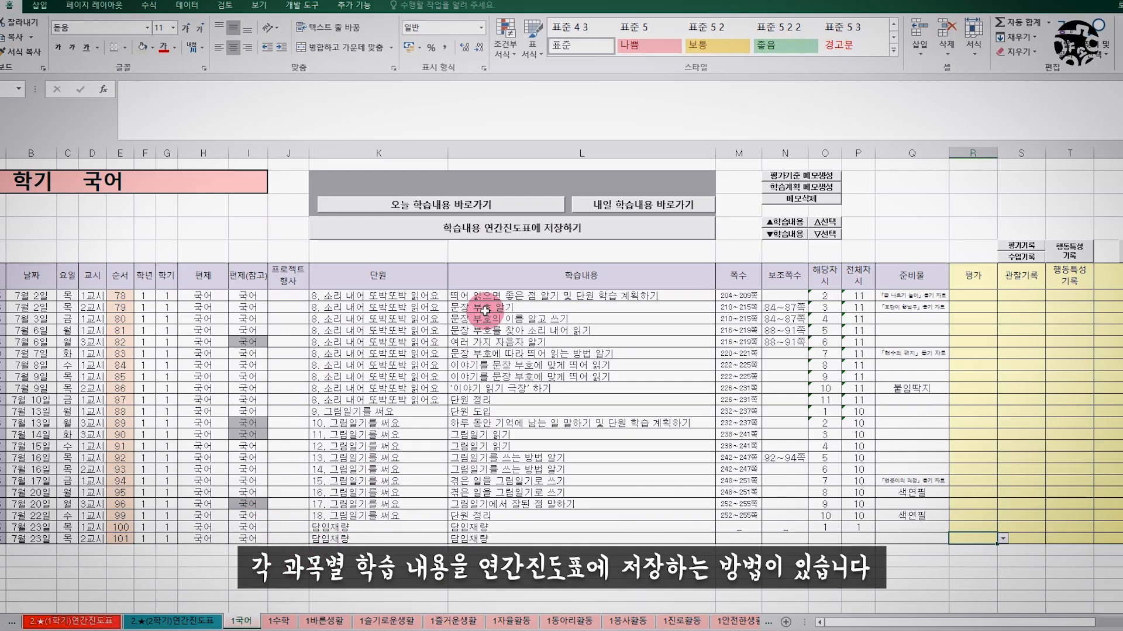
click(103, 612)
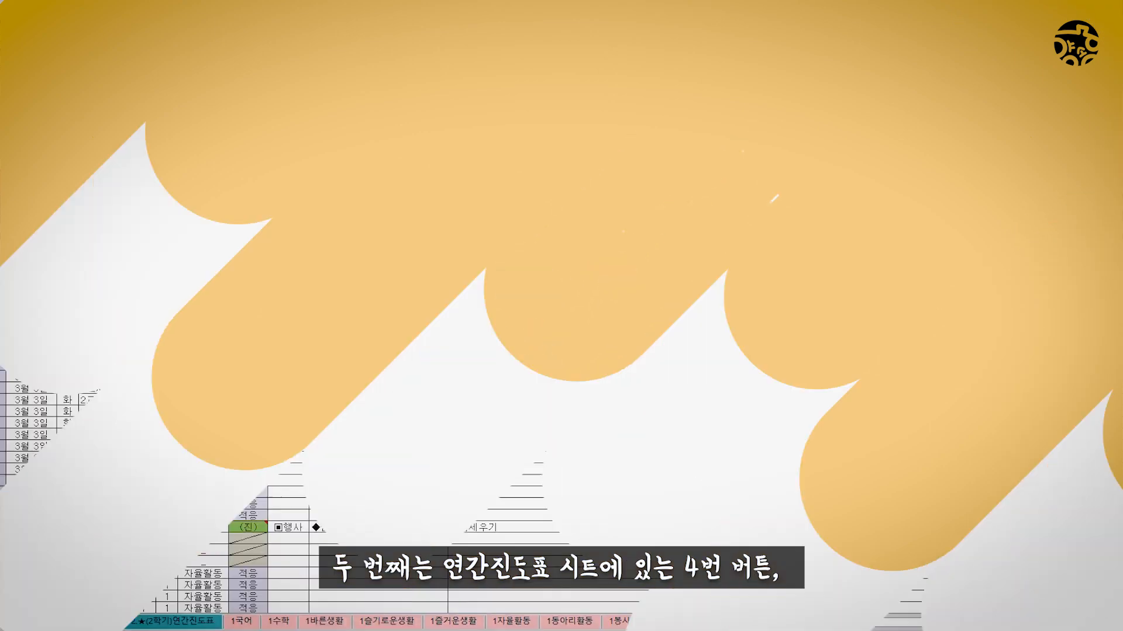
Import the lesson content of all subject and project sheets into the 1학기 연간진도표 in one batch
click(511, 398)
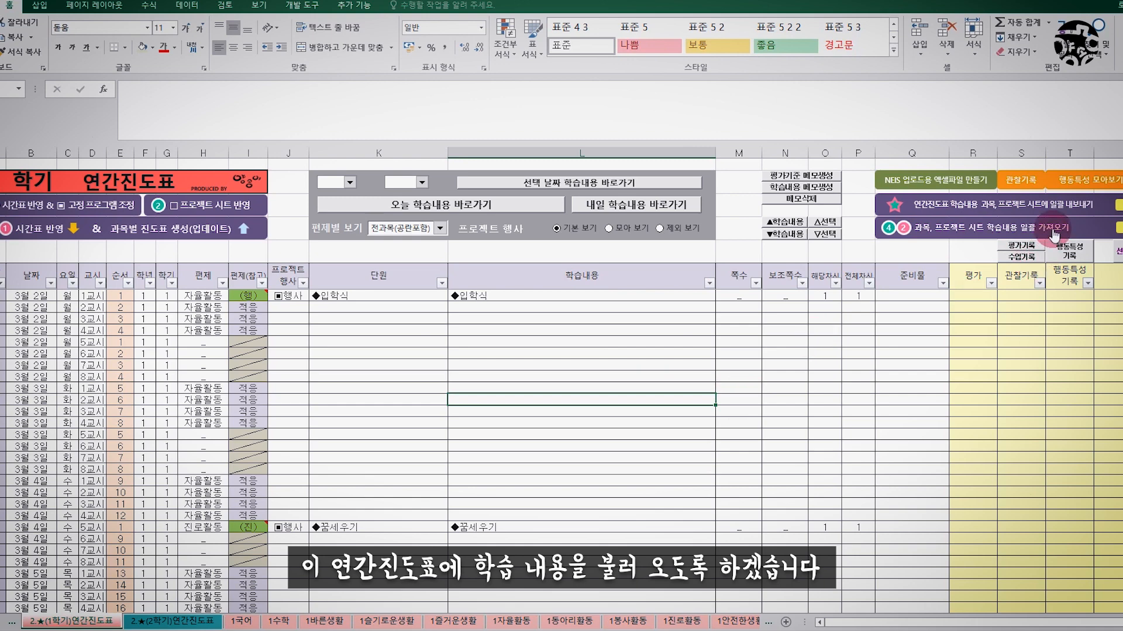
click(1053, 234)
click(632, 391)
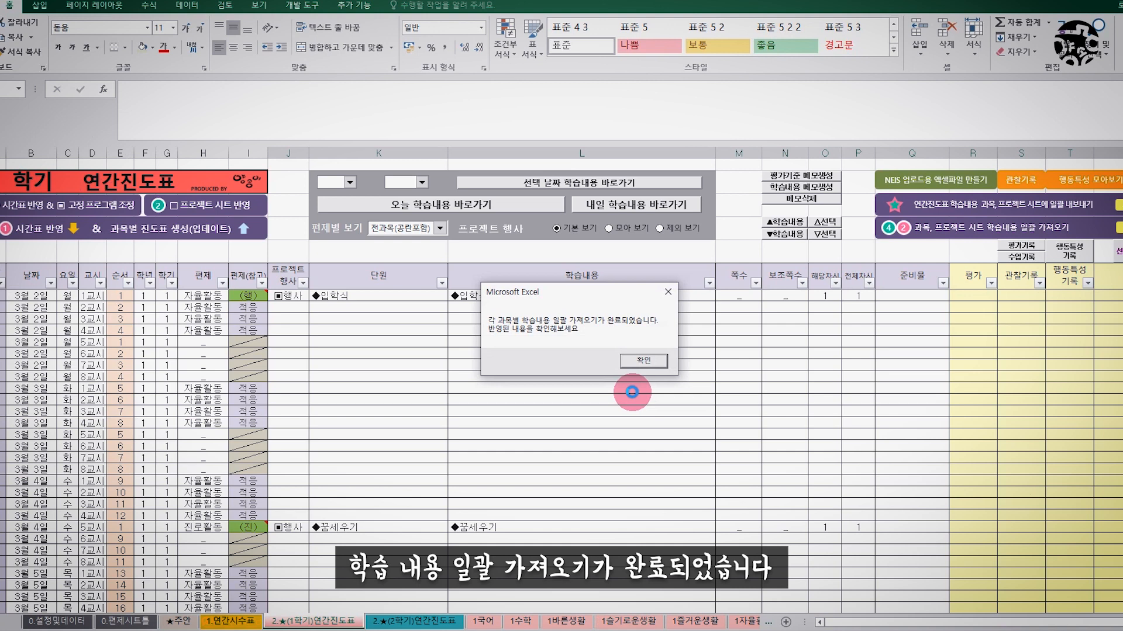
key(Return)
click(626, 391)
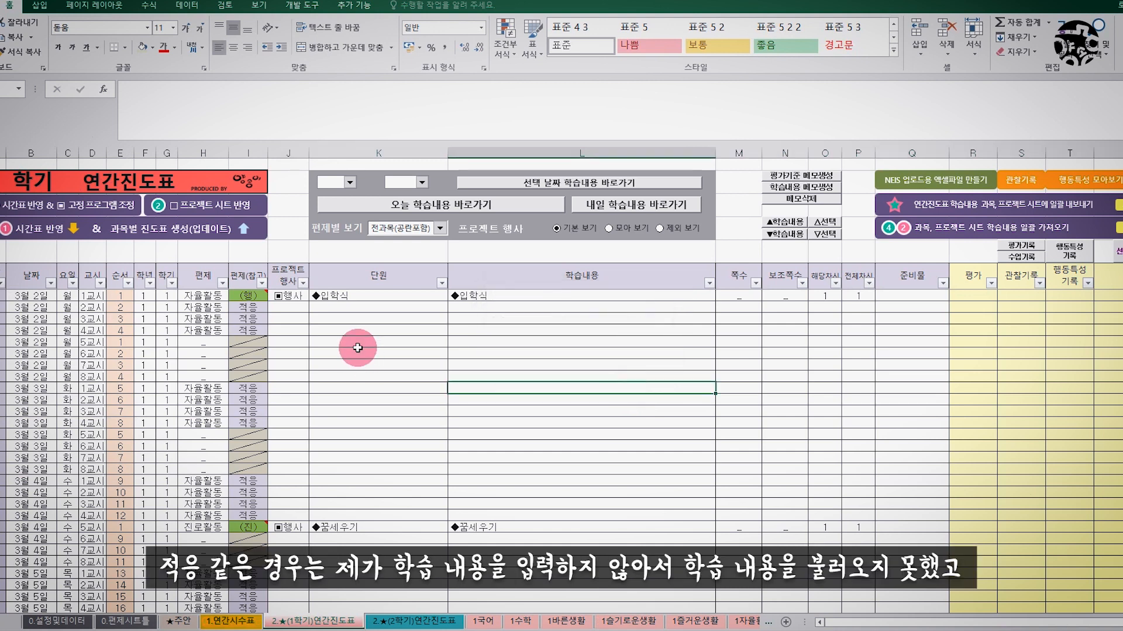
Check the 단원 and 학습내용 entries in the 1학기 연간진도표 for the 적응 rows and the 국어, 수학, 바생, 즐생 and 슬생 lessons
click(362, 311)
click(361, 321)
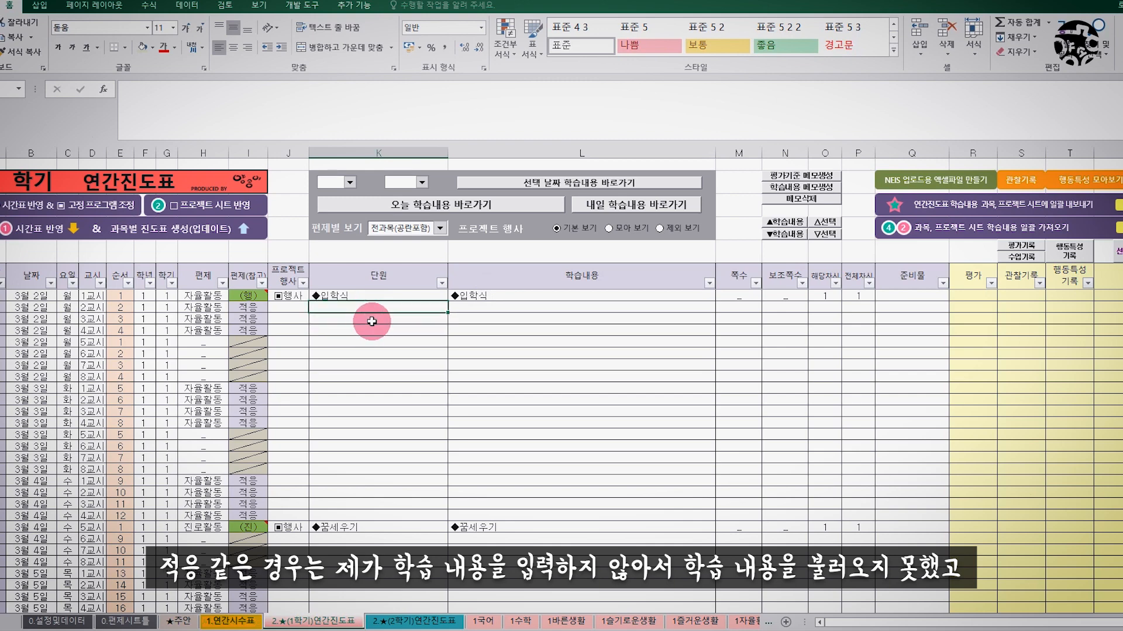
scroll(421, 333, down, 15)
scroll(406, 389, down, 5)
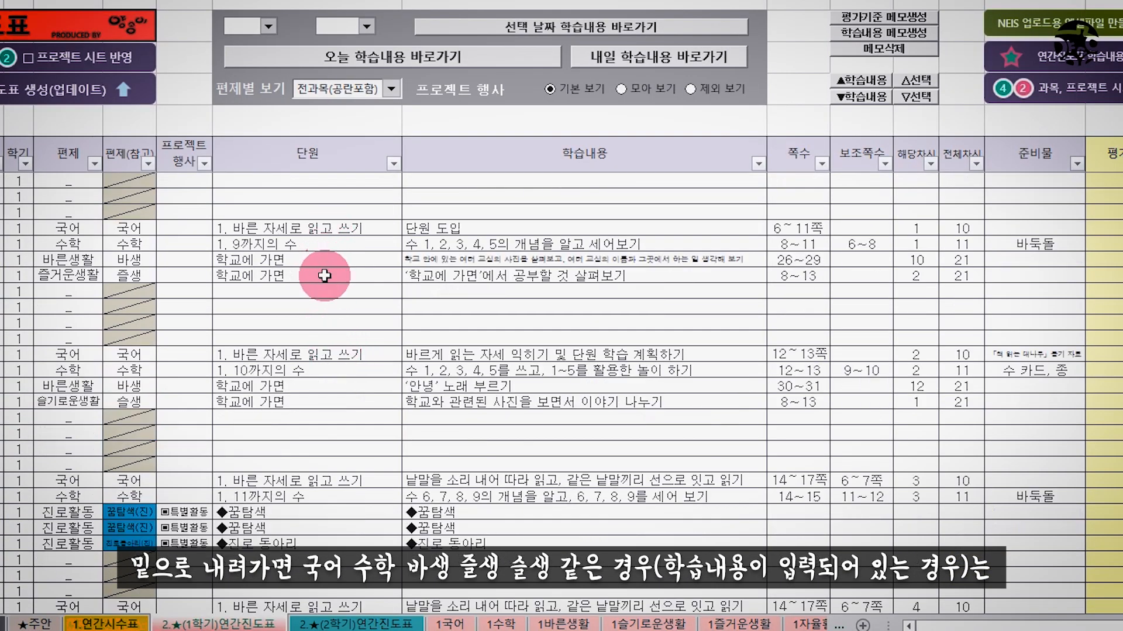
click(527, 383)
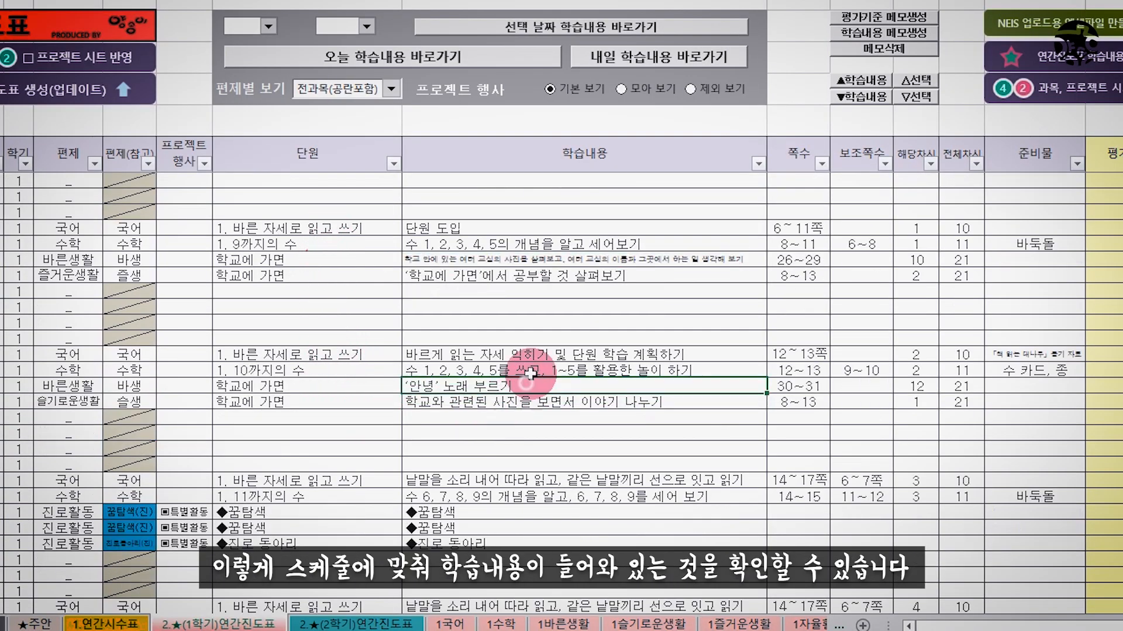
click(541, 275)
click(570, 243)
click(564, 228)
click(567, 259)
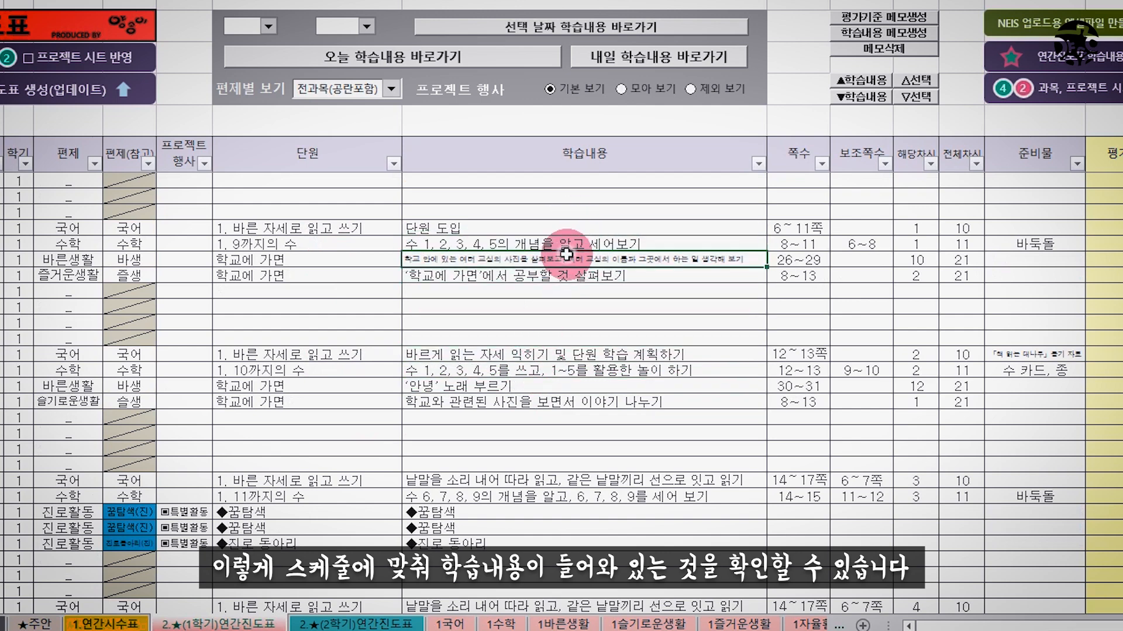